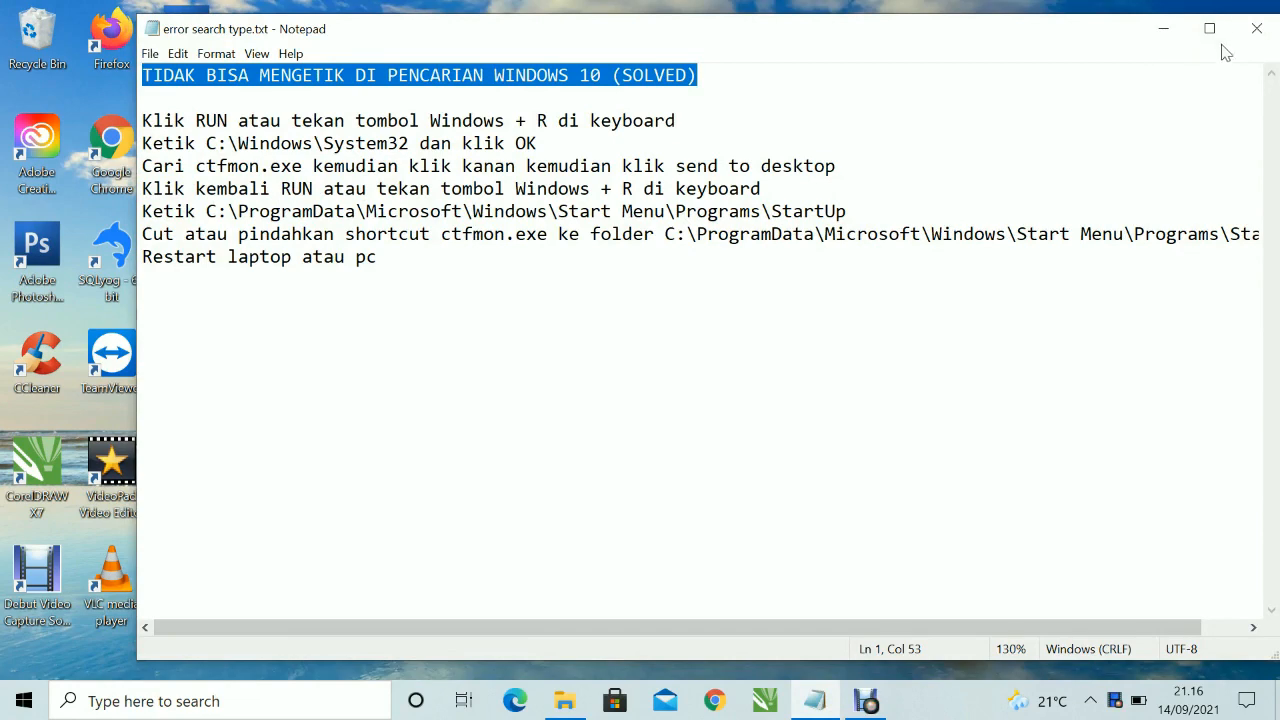
Step: Minimize the Notepad instructions and open the On-Screen Keyboard from Windows Ease of Access
click(1163, 29)
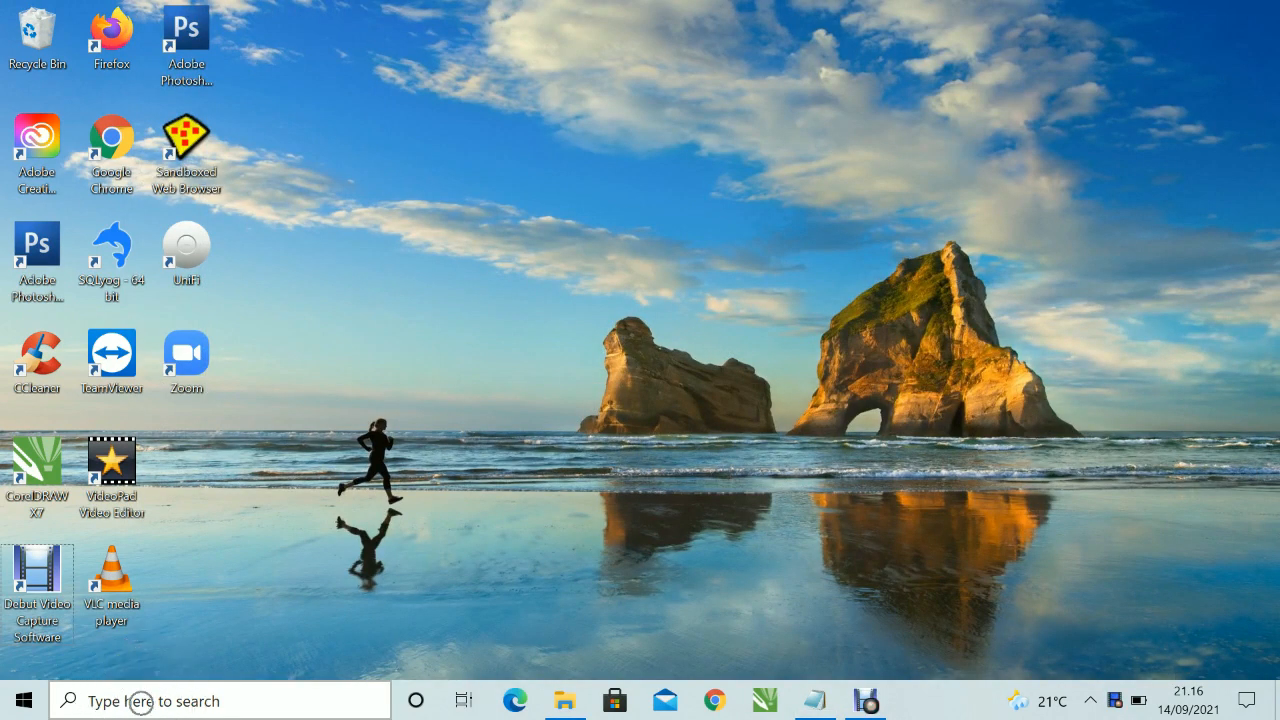
click(197, 701)
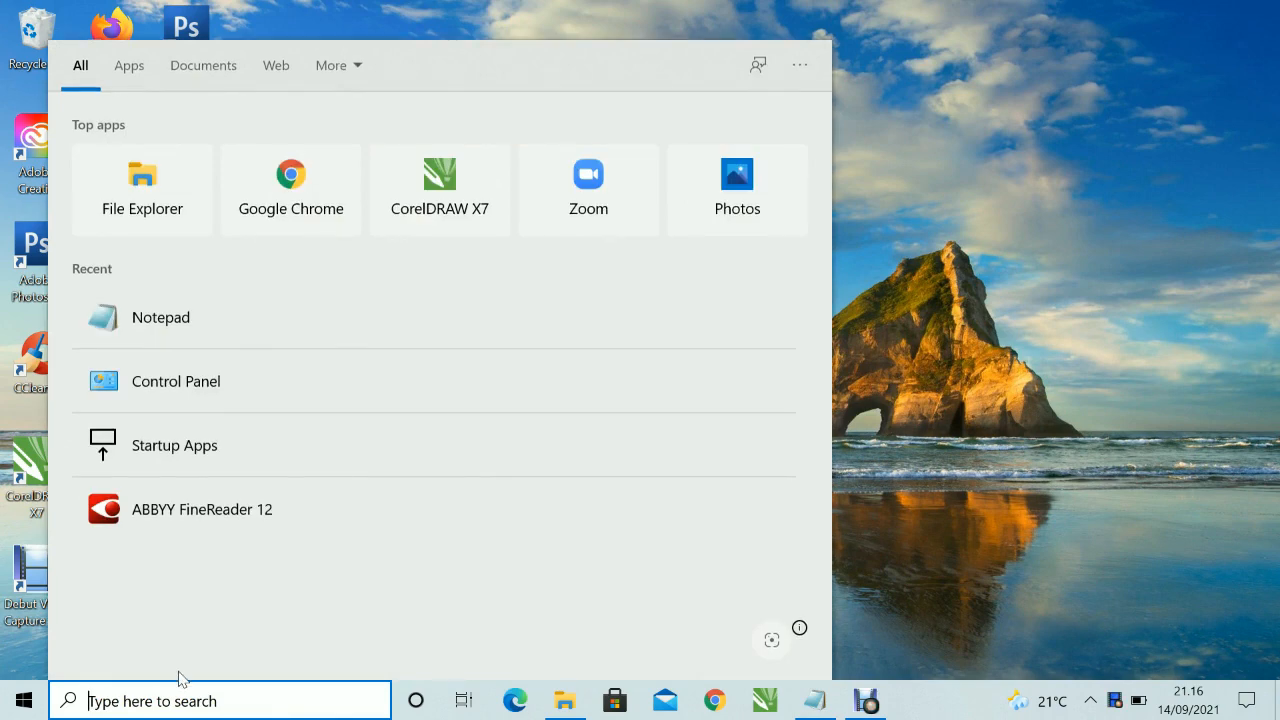
click(24, 700)
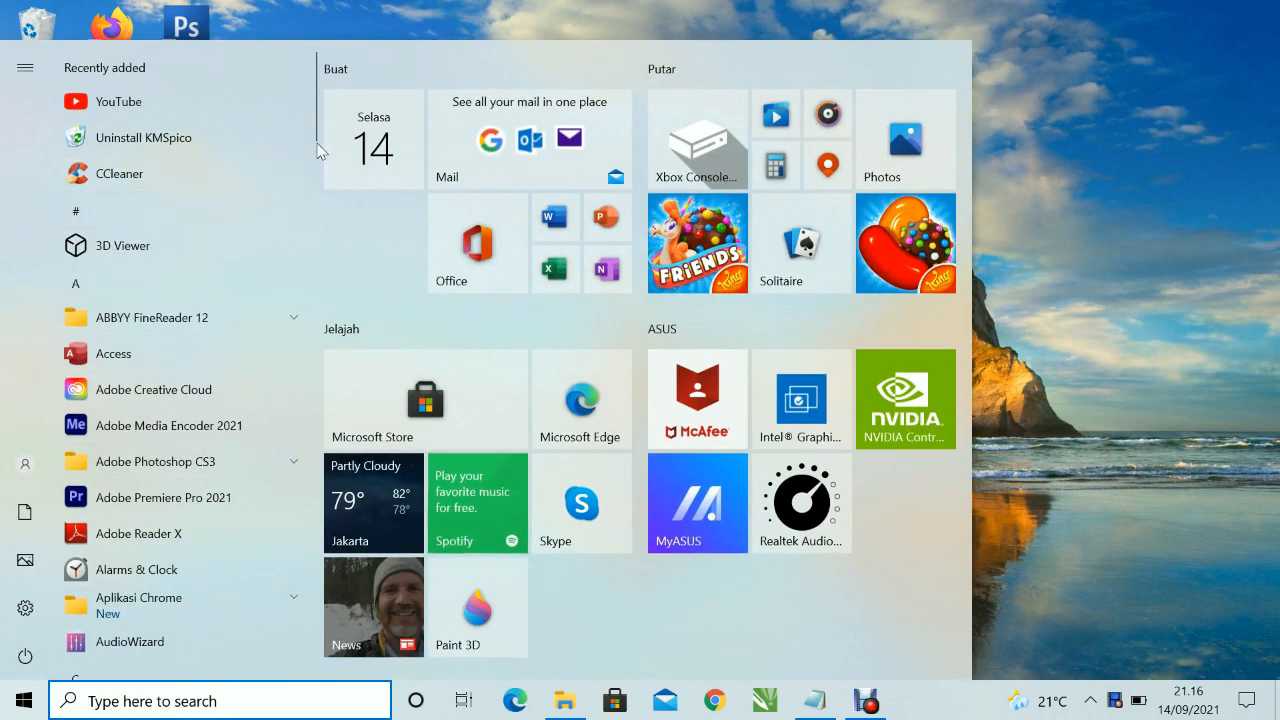
drag(316, 130, 292, 600)
click(158, 614)
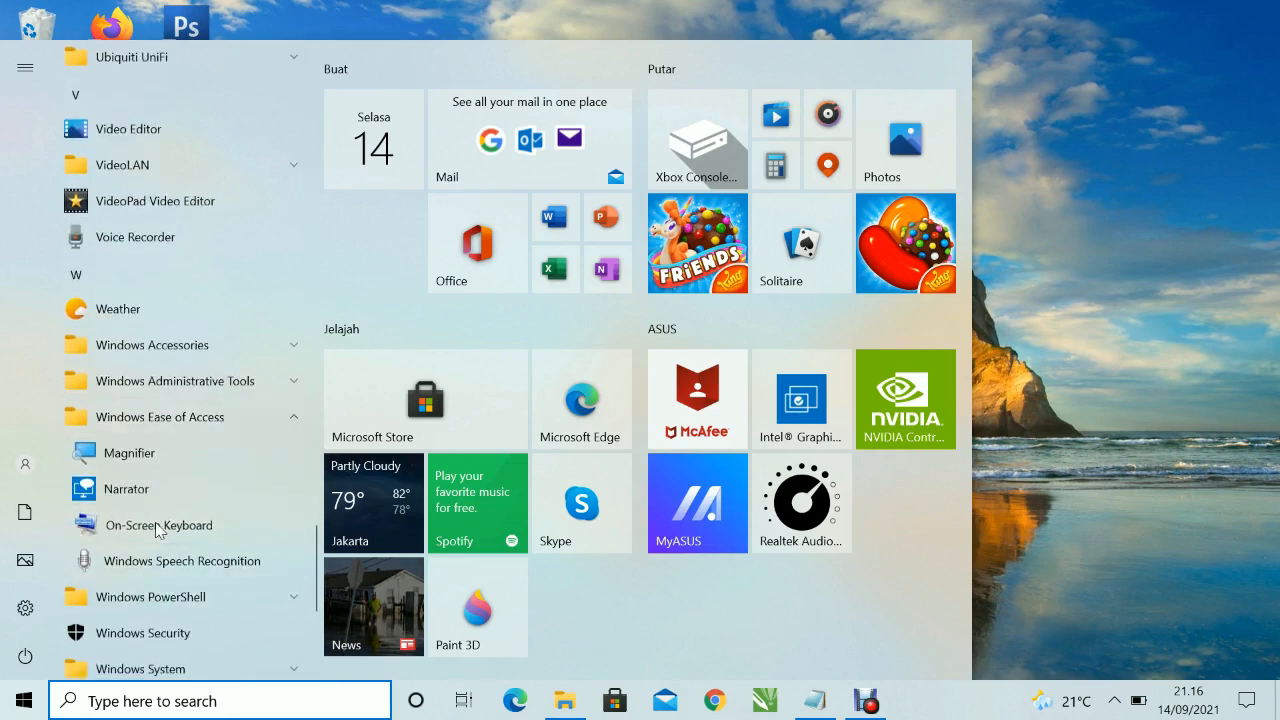
click(158, 525)
drag(520, 196, 703, 179)
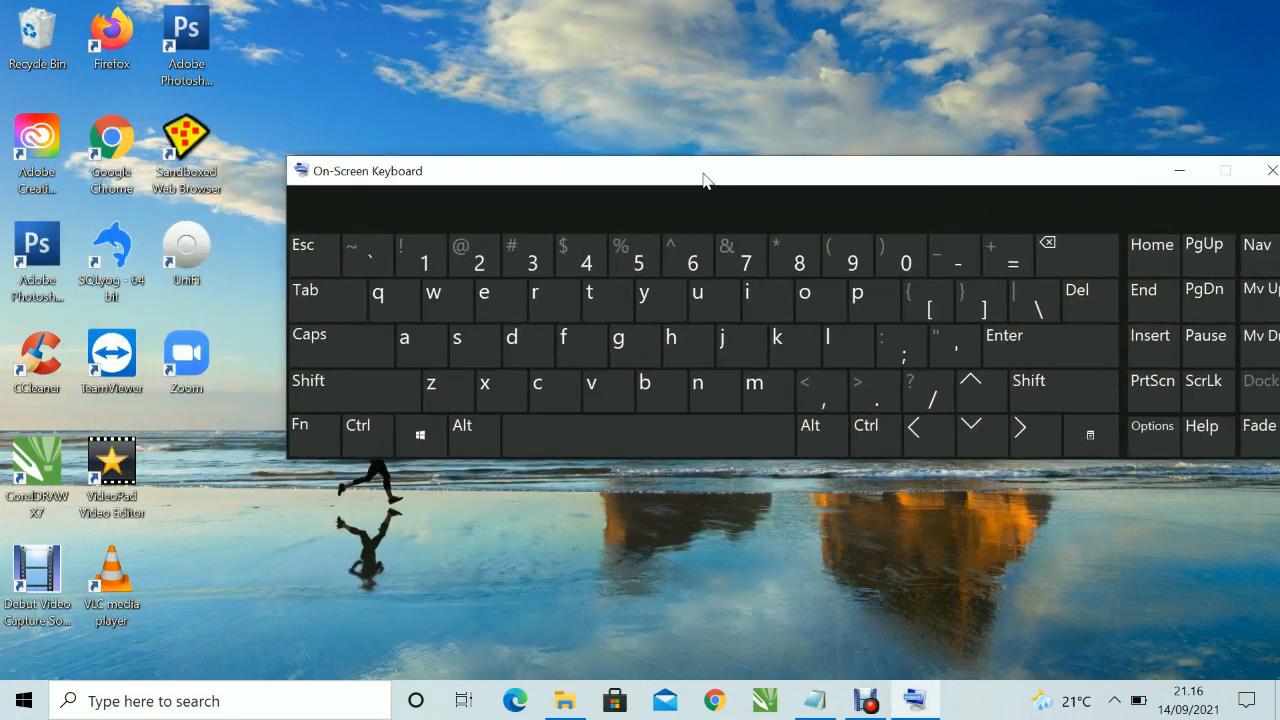
Step: Try to enter letters such as "wet" in the Windows taskbar search with the On-Screen Keyboard
click(150, 700)
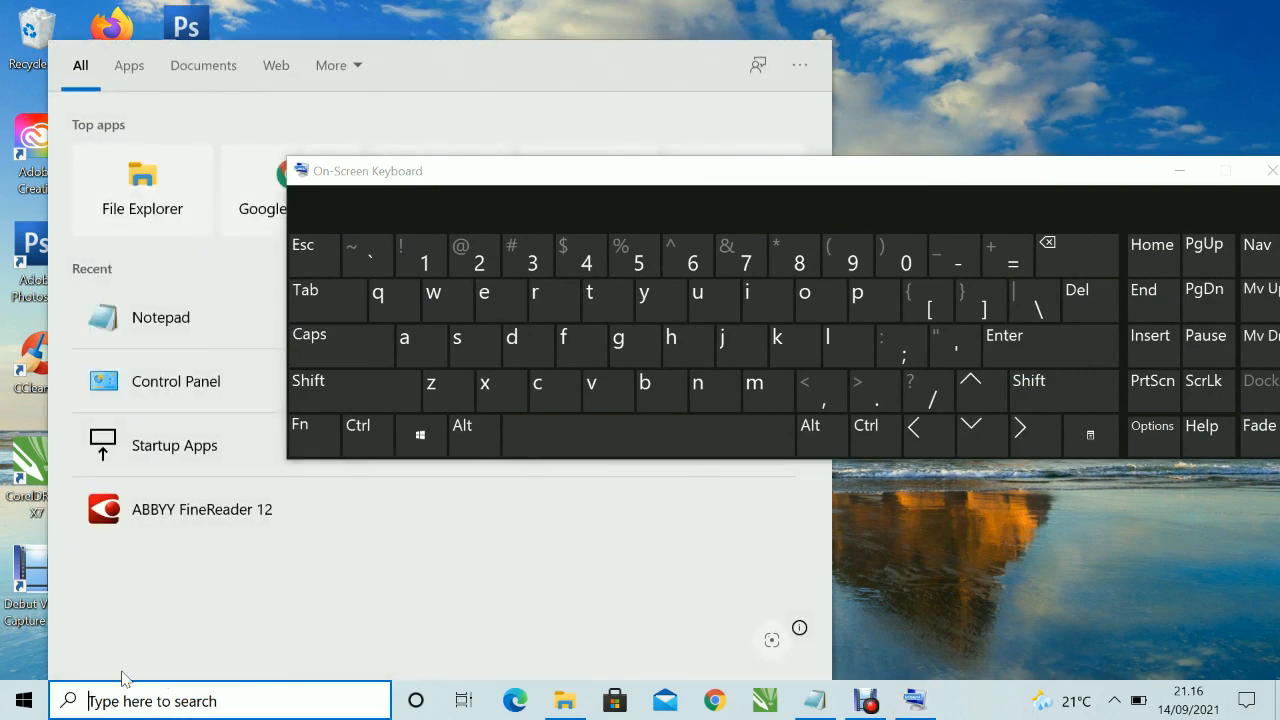
key(ctrl)
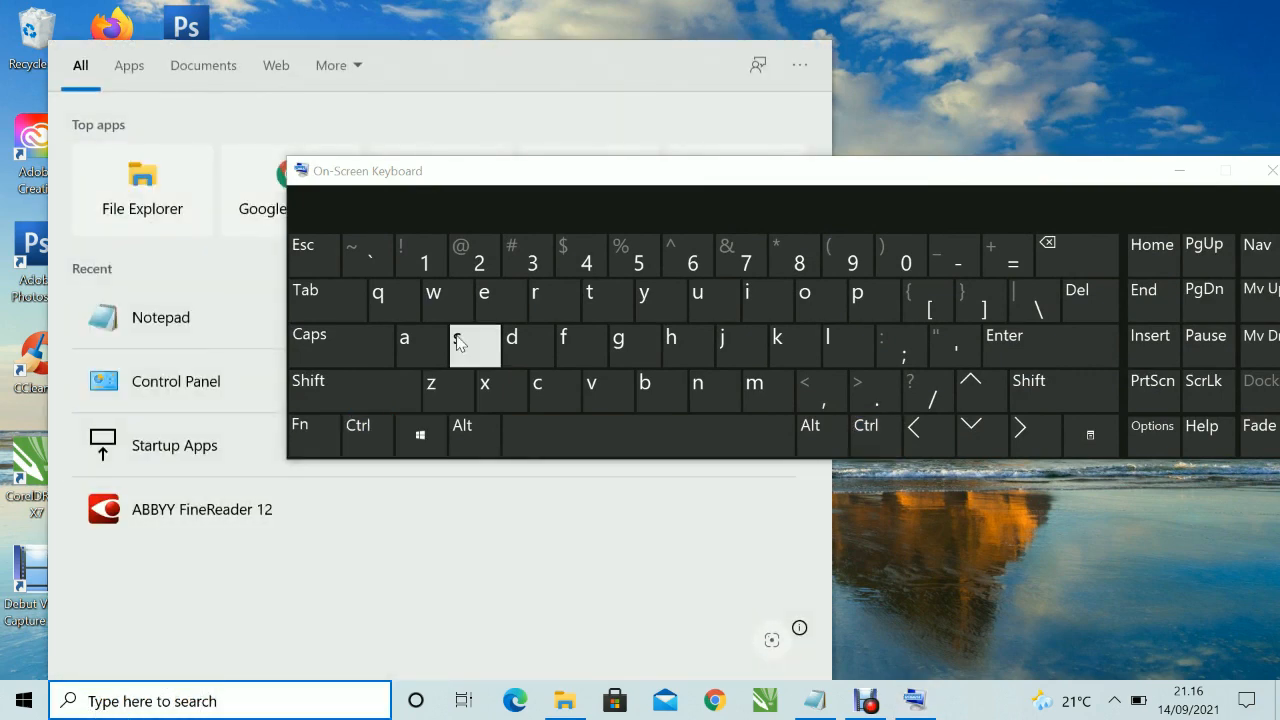
click(434, 297)
click(488, 311)
click(595, 311)
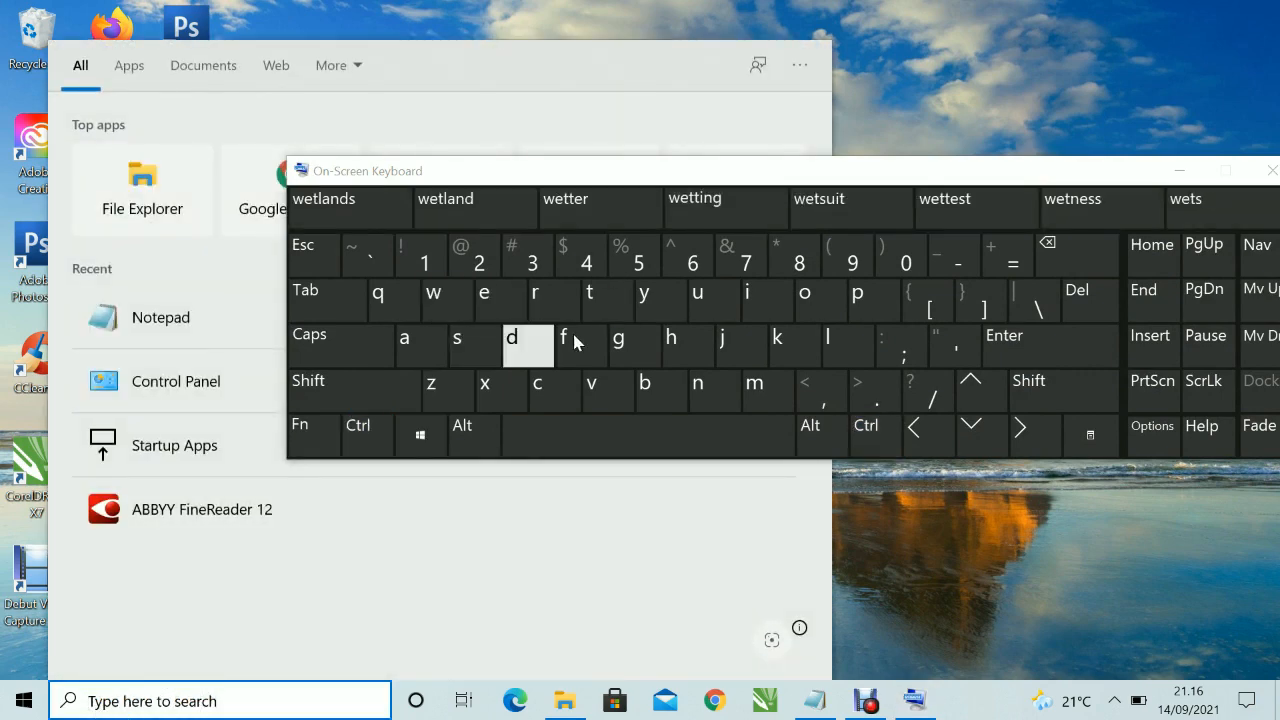
click(642, 340)
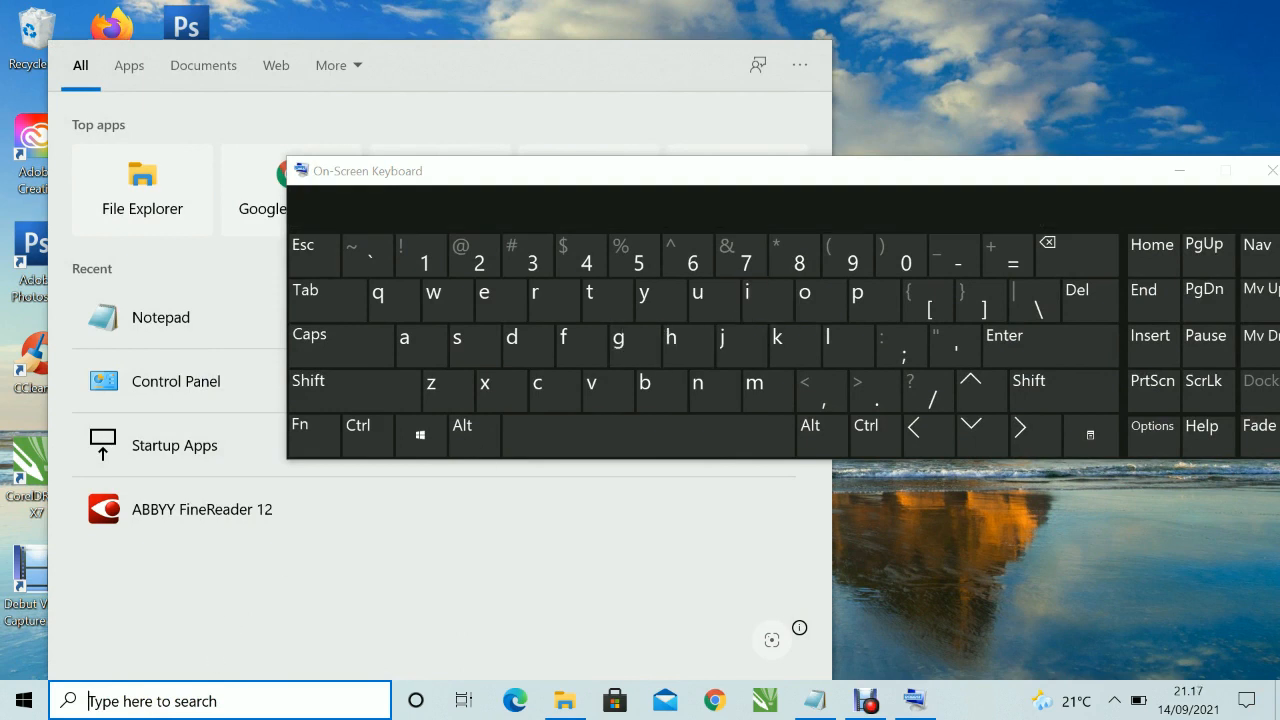
key(ctrl)
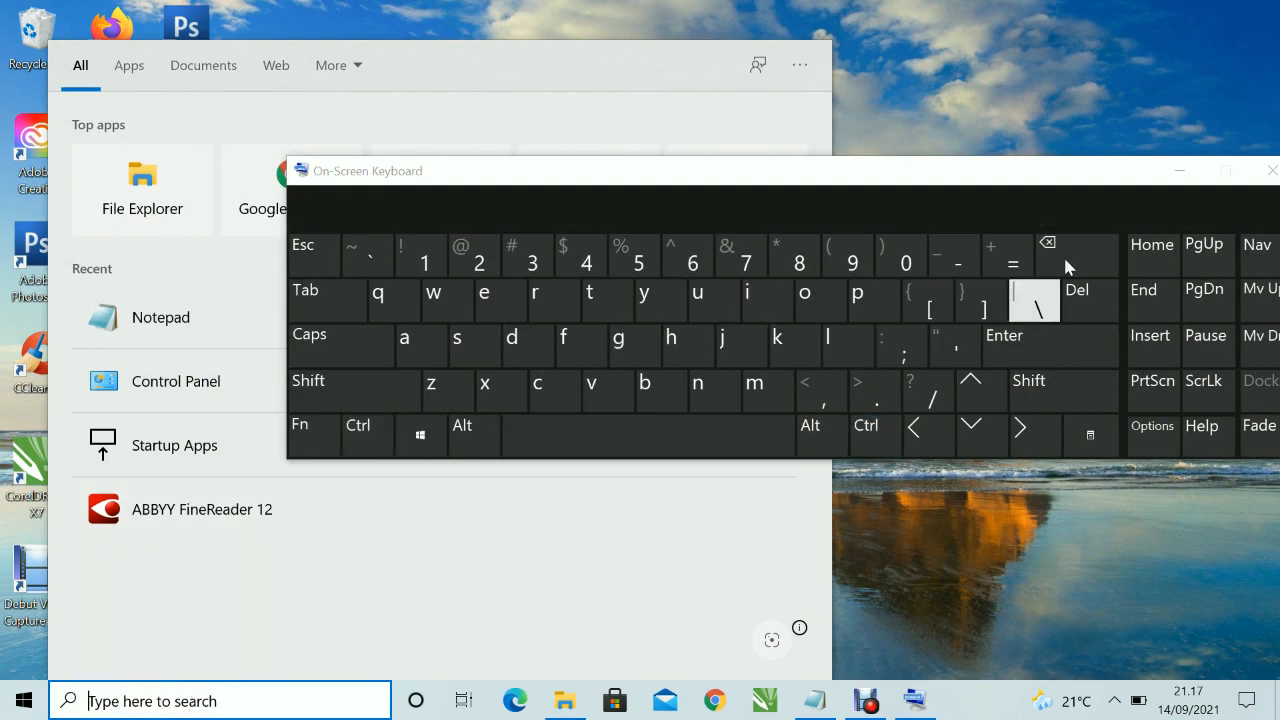
Step: Bring the On-Screen Keyboard fully into view, minimize it, and refresh the desktop
drag(1110, 186, 1010, 181)
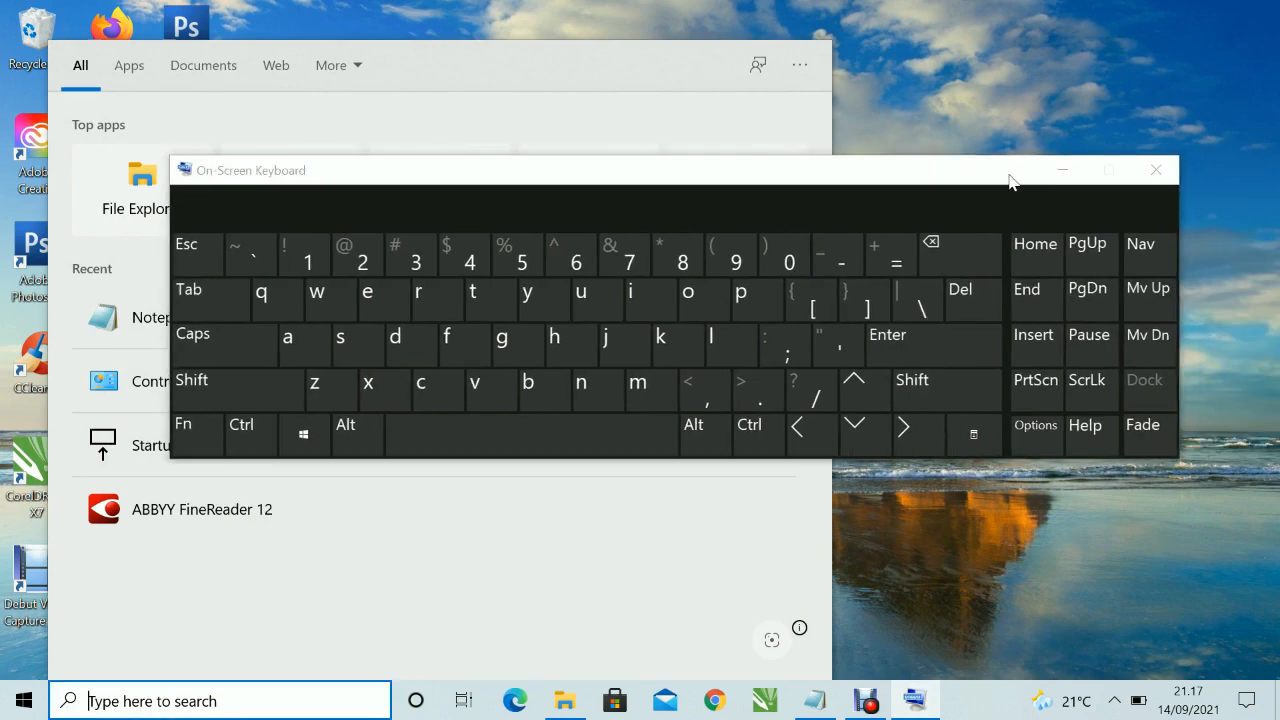
click(1064, 172)
click(967, 252)
right_click(841, 165)
click(960, 225)
right_click(557, 180)
click(619, 239)
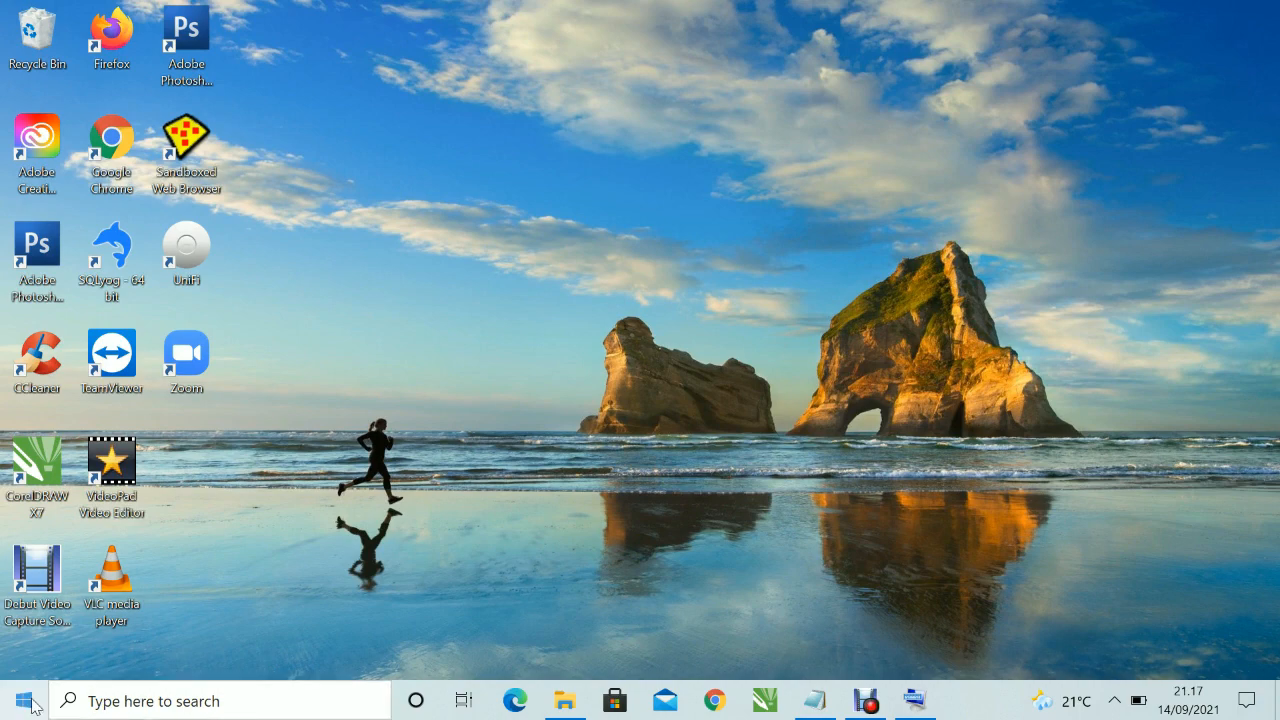
right_click(642, 377)
click(714, 429)
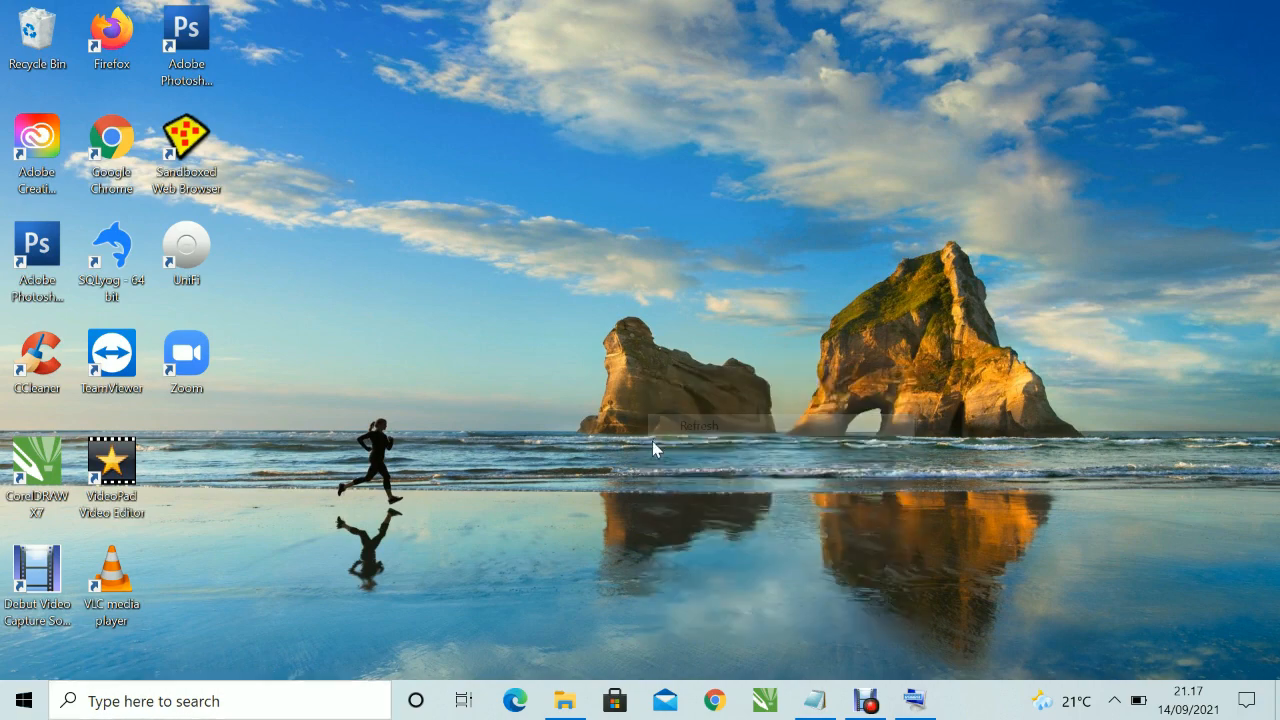
Step: Bring back the Notepad instructions and highlight the line about opening Run with Windows + R
click(813, 702)
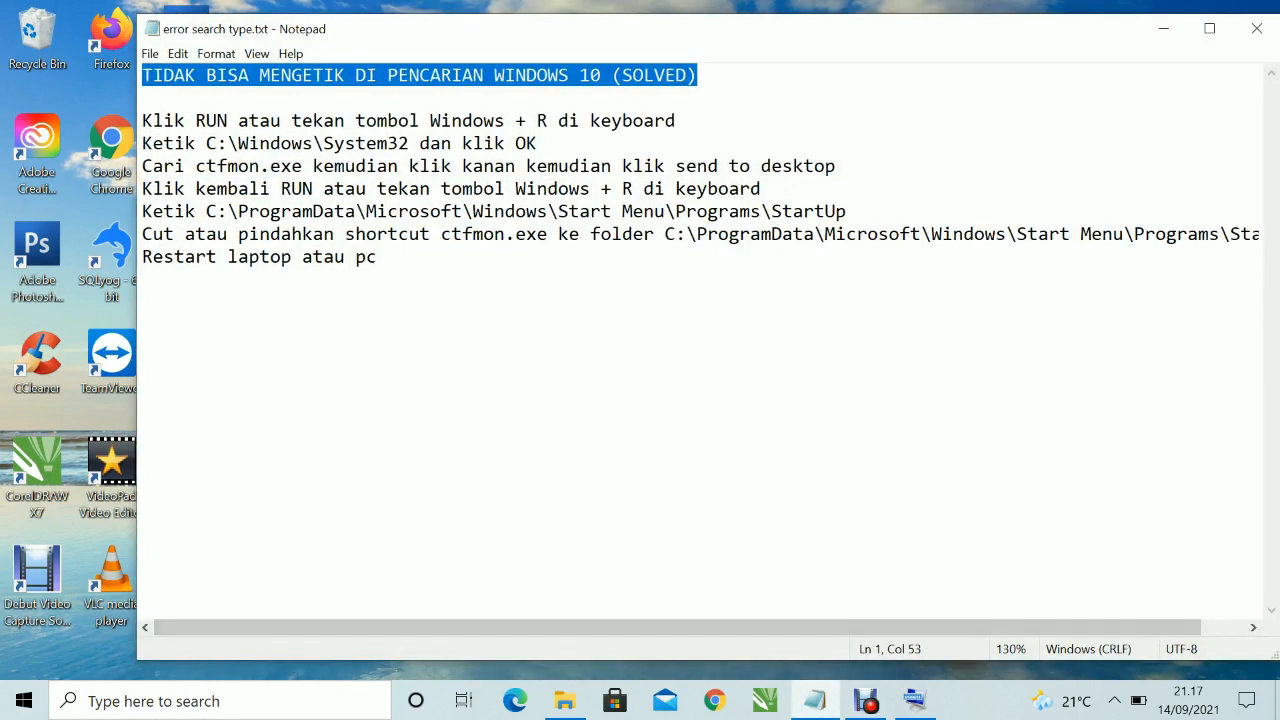
drag(143, 121, 164, 121)
drag(313, 121, 505, 121)
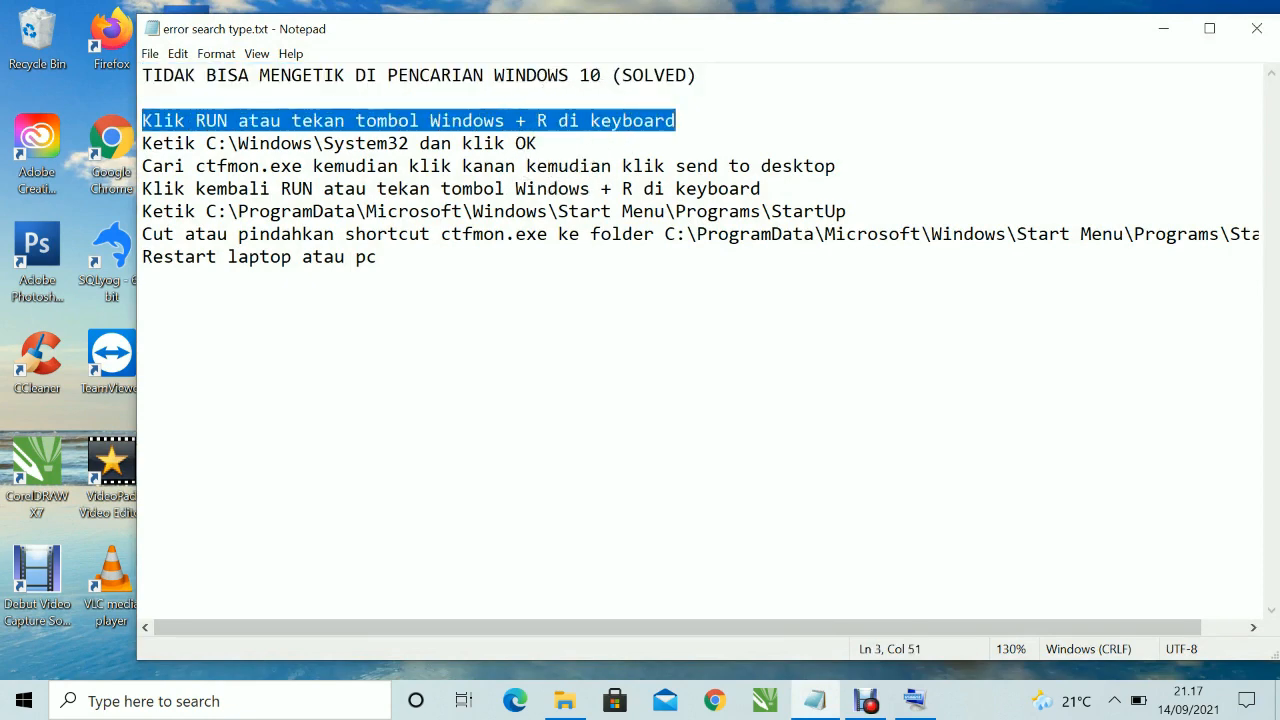
Step: Minimize Notepad, open the Run dialog through the On-Screen Keyboard, and clear its Open field
click(1175, 38)
right_click(593, 283)
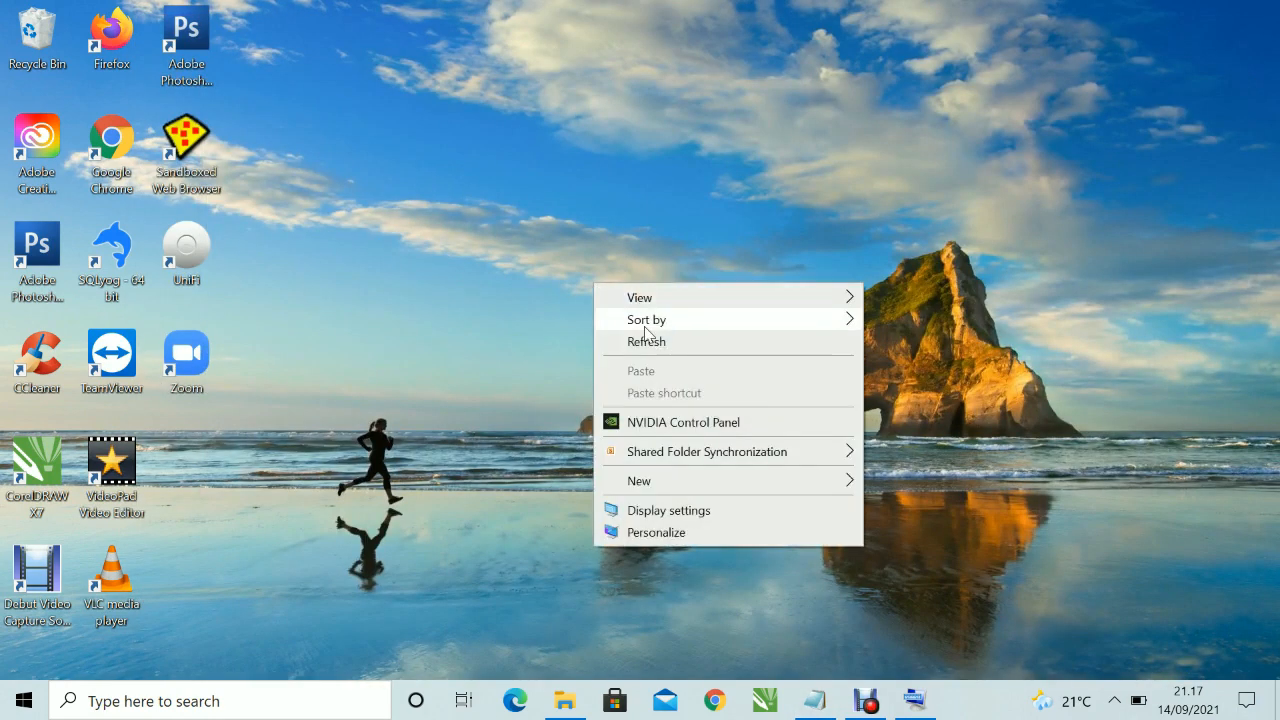
click(652, 342)
click(912, 703)
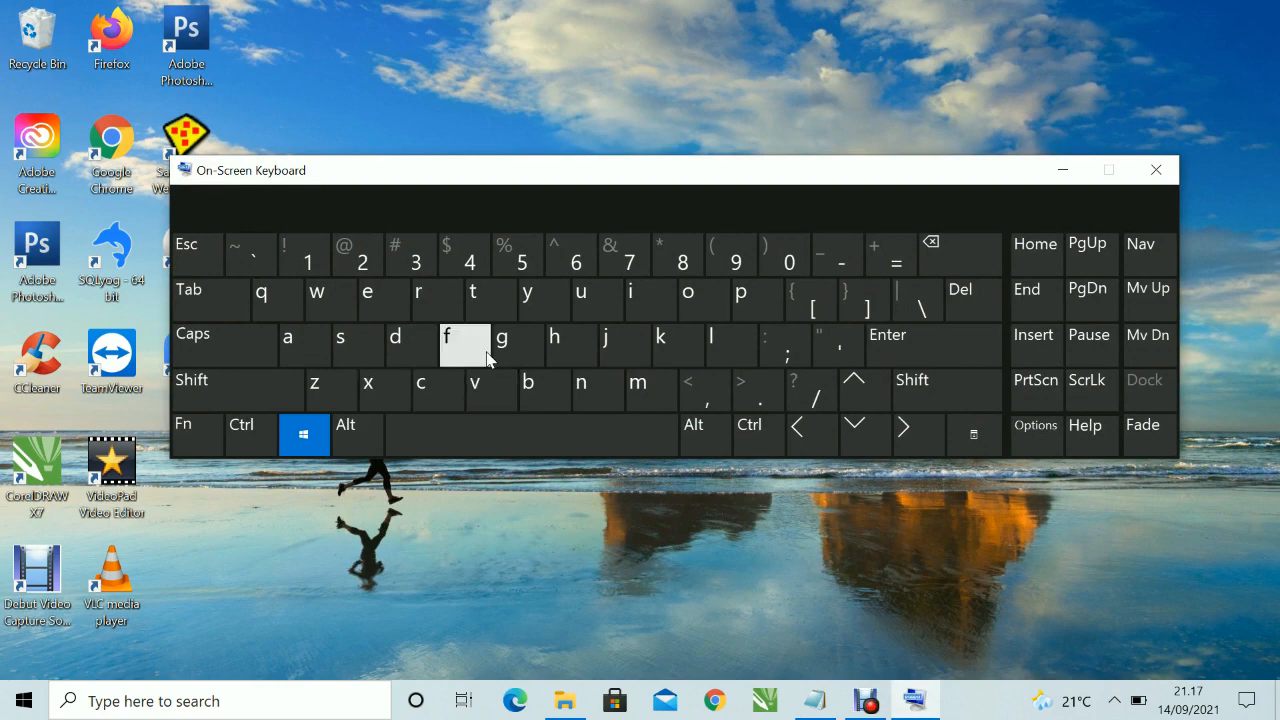
click(425, 312)
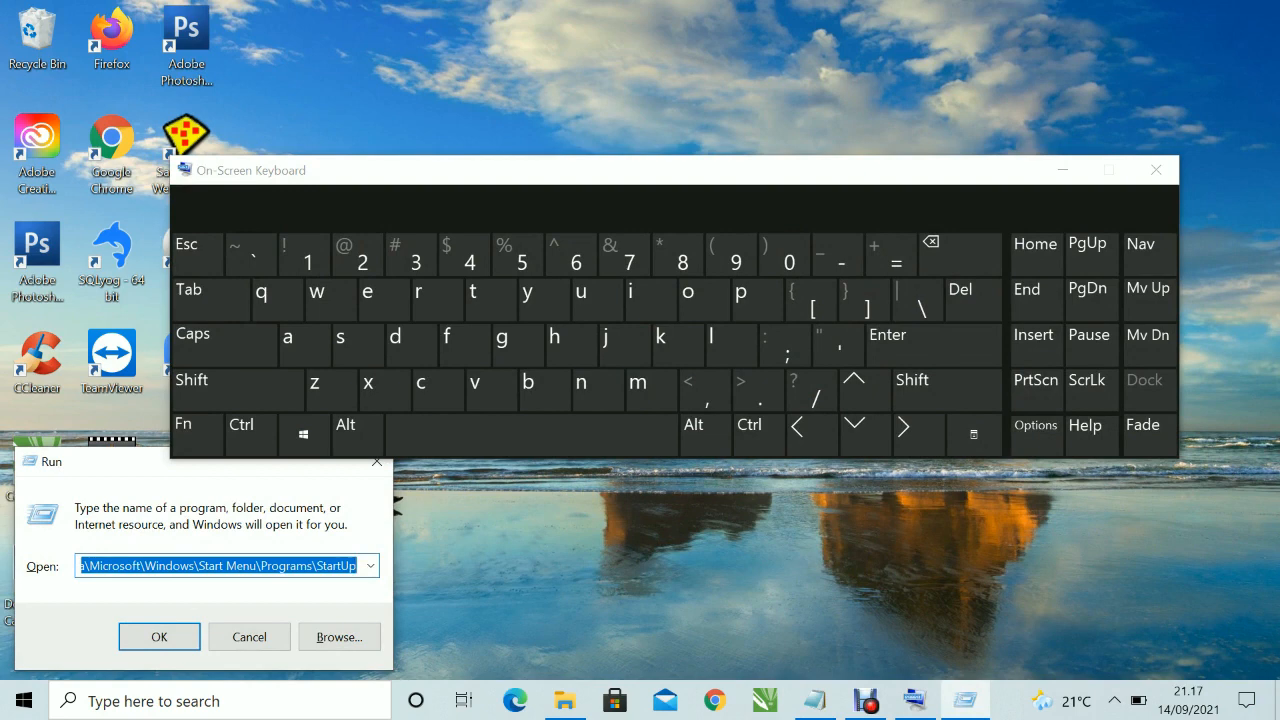
click(961, 294)
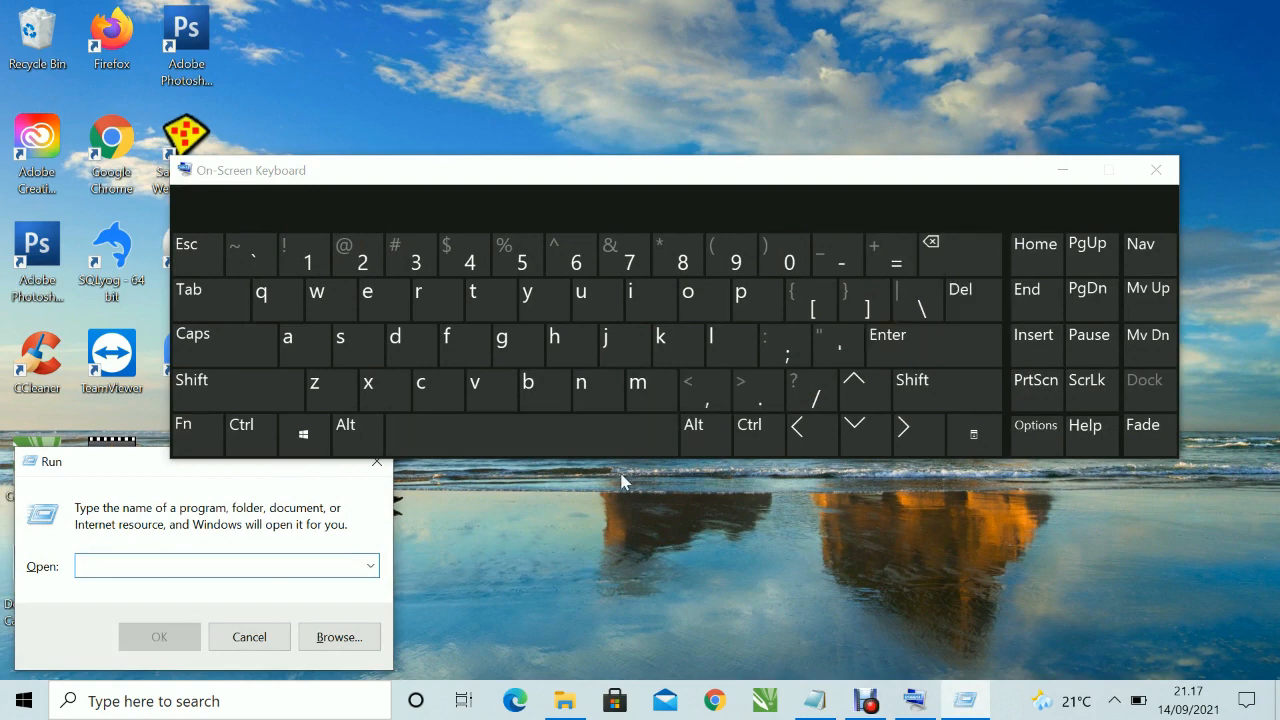
Step: Copy the path C:\Windows\System32 from the Notepad instructions, moving the On-Screen Keyboard off the text
click(826, 706)
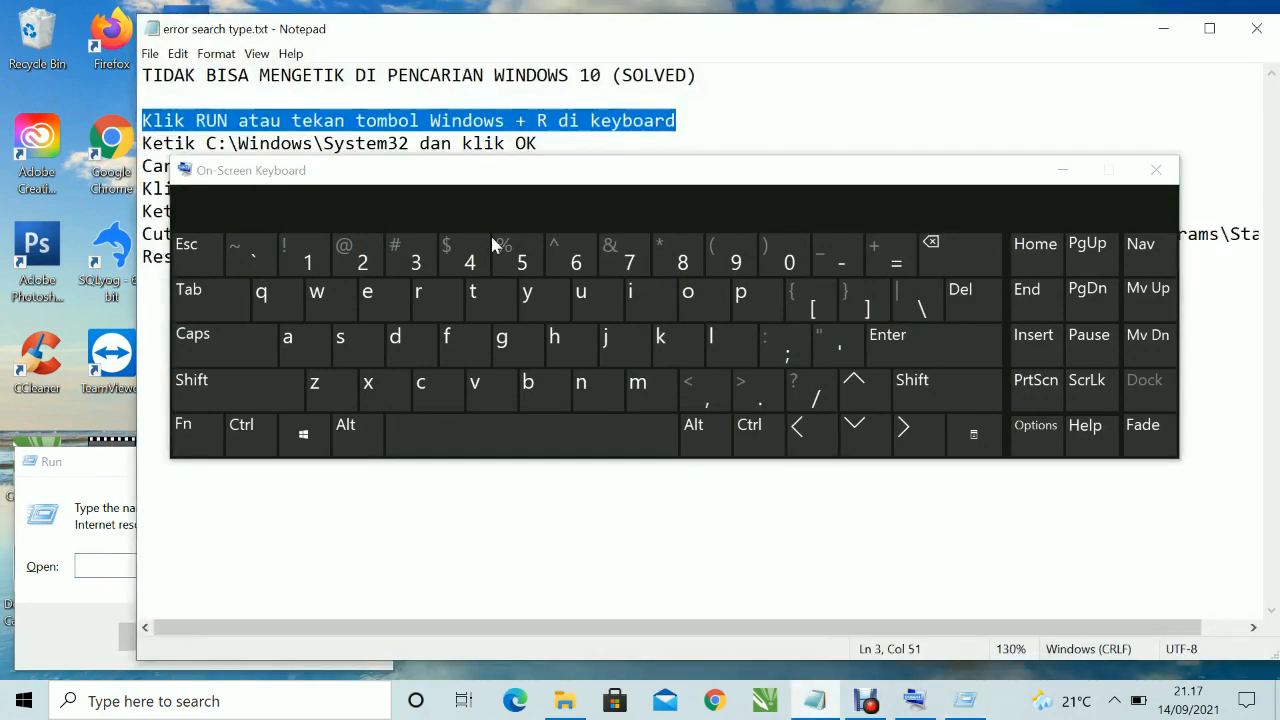
drag(470, 188, 630, 325)
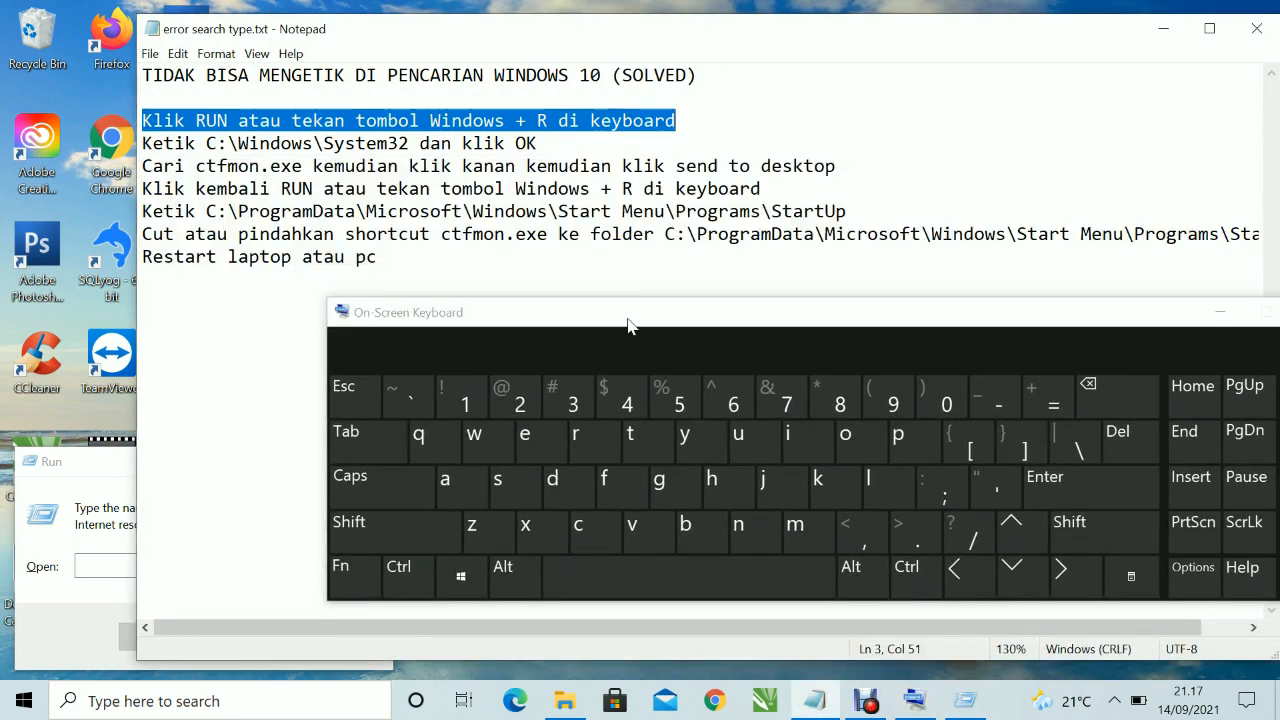
drag(142, 143, 495, 143)
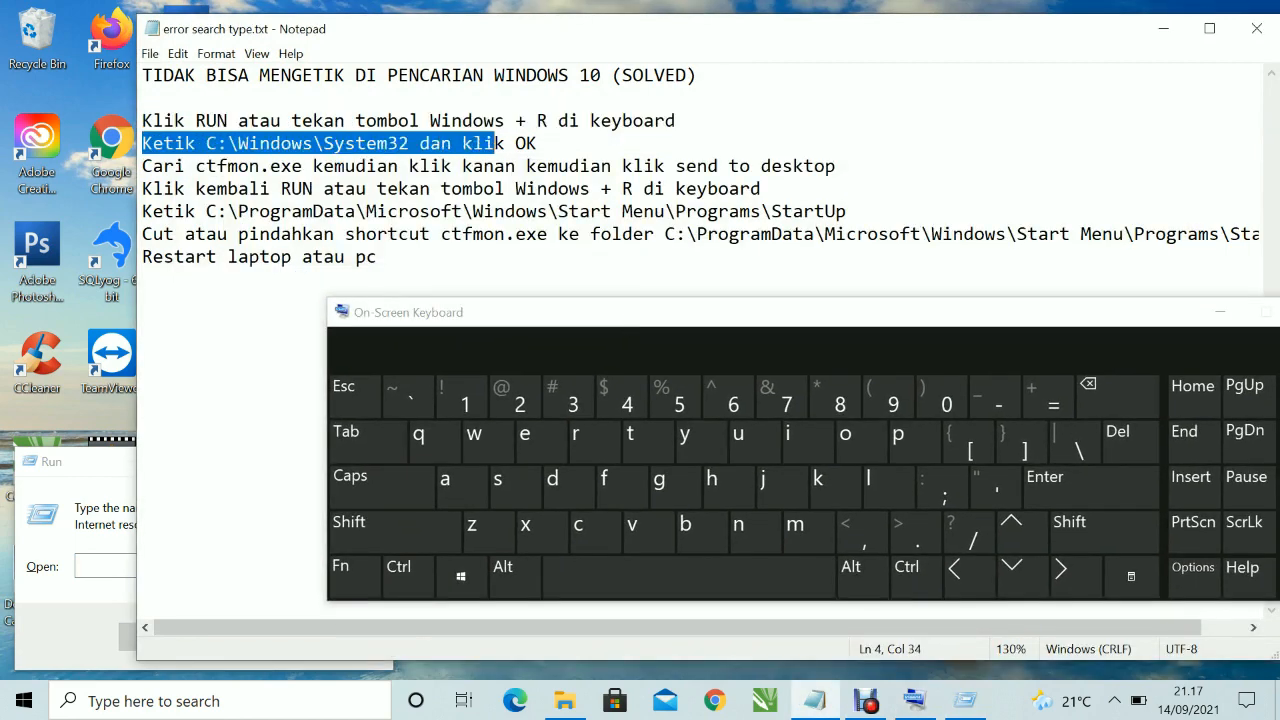
click(538, 143)
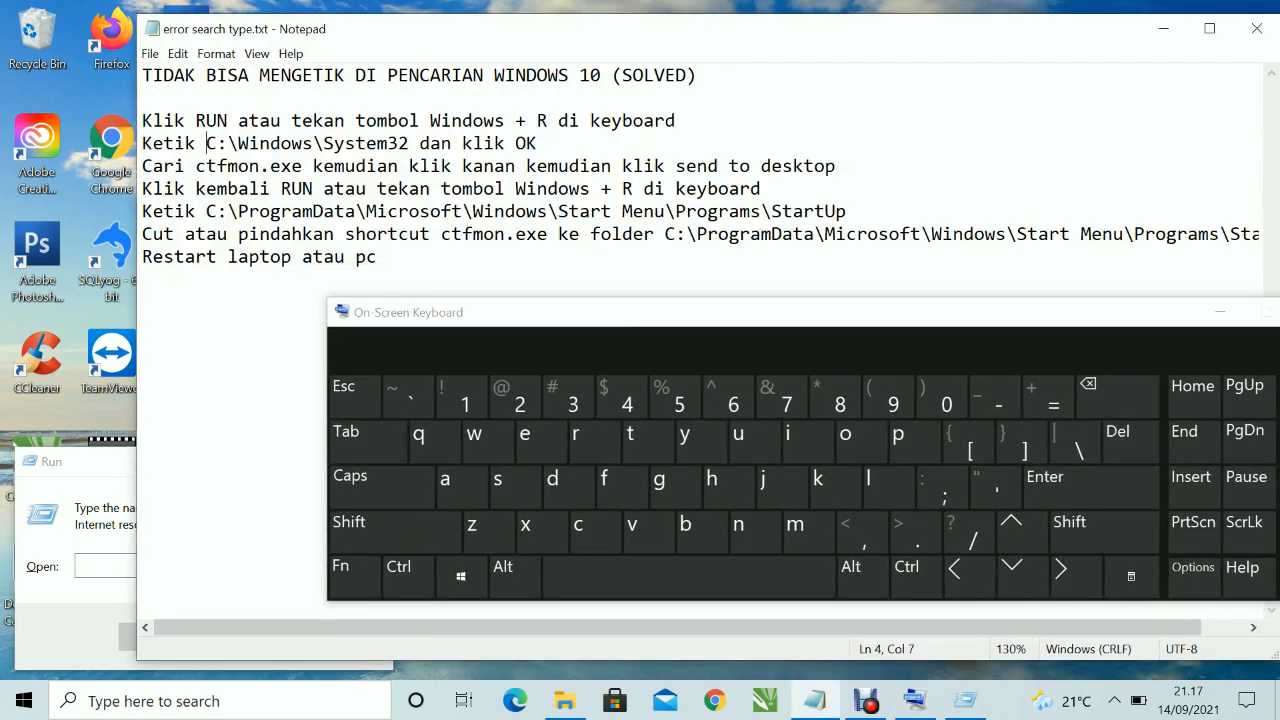
drag(206, 143, 400, 143)
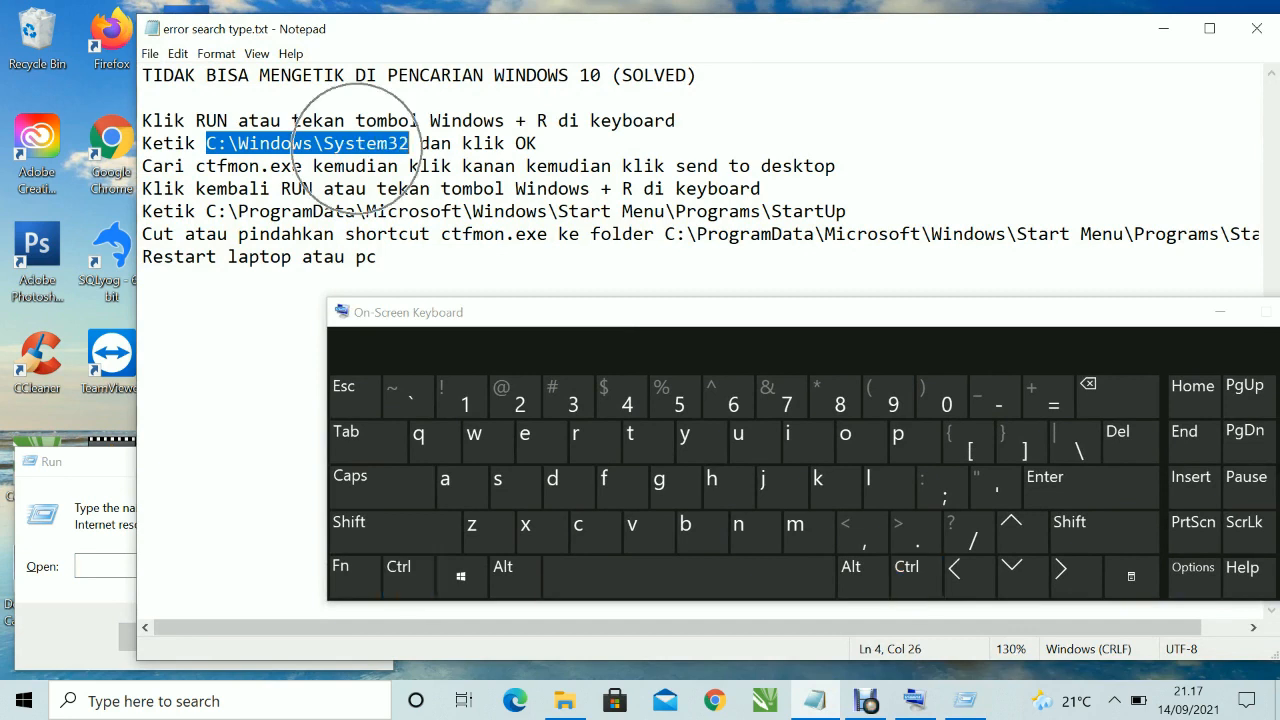
right_click(358, 146)
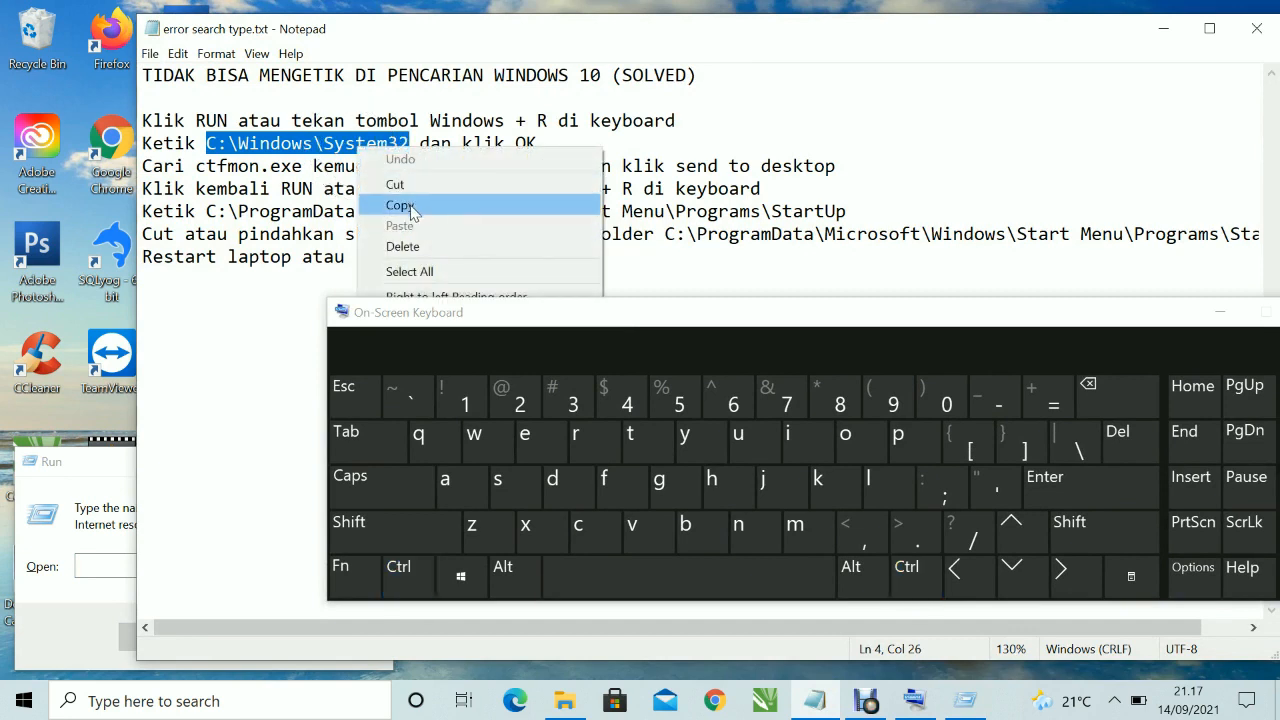
click(400, 205)
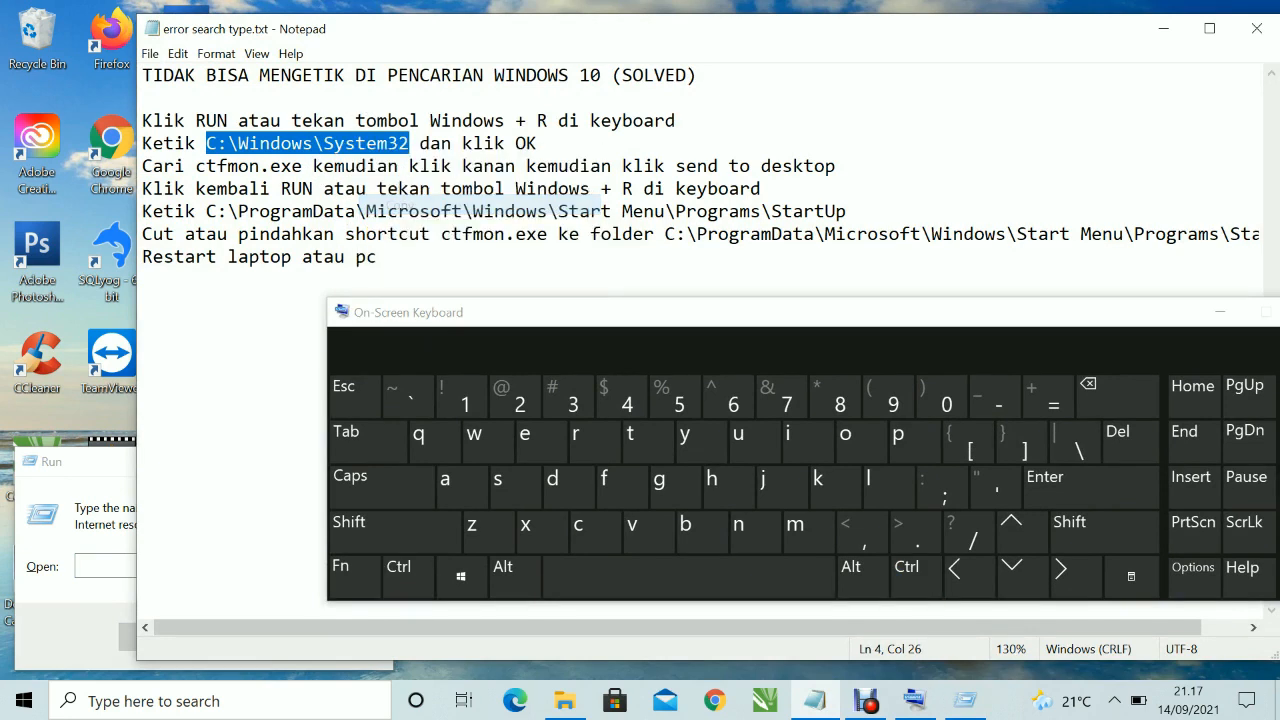
Step: Paste C:\Windows\System32 into the Run dialog and open that folder, with the On-Screen Keyboard minimized
click(70, 610)
right_click(102, 566)
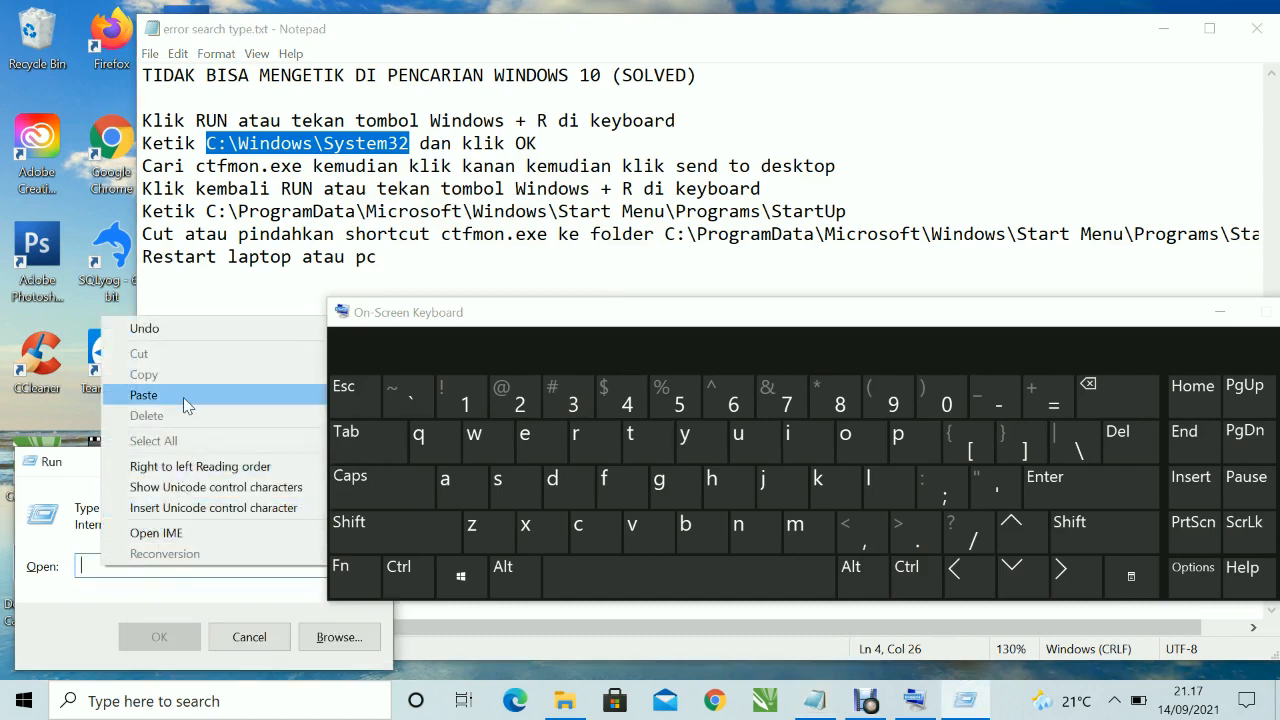
click(143, 395)
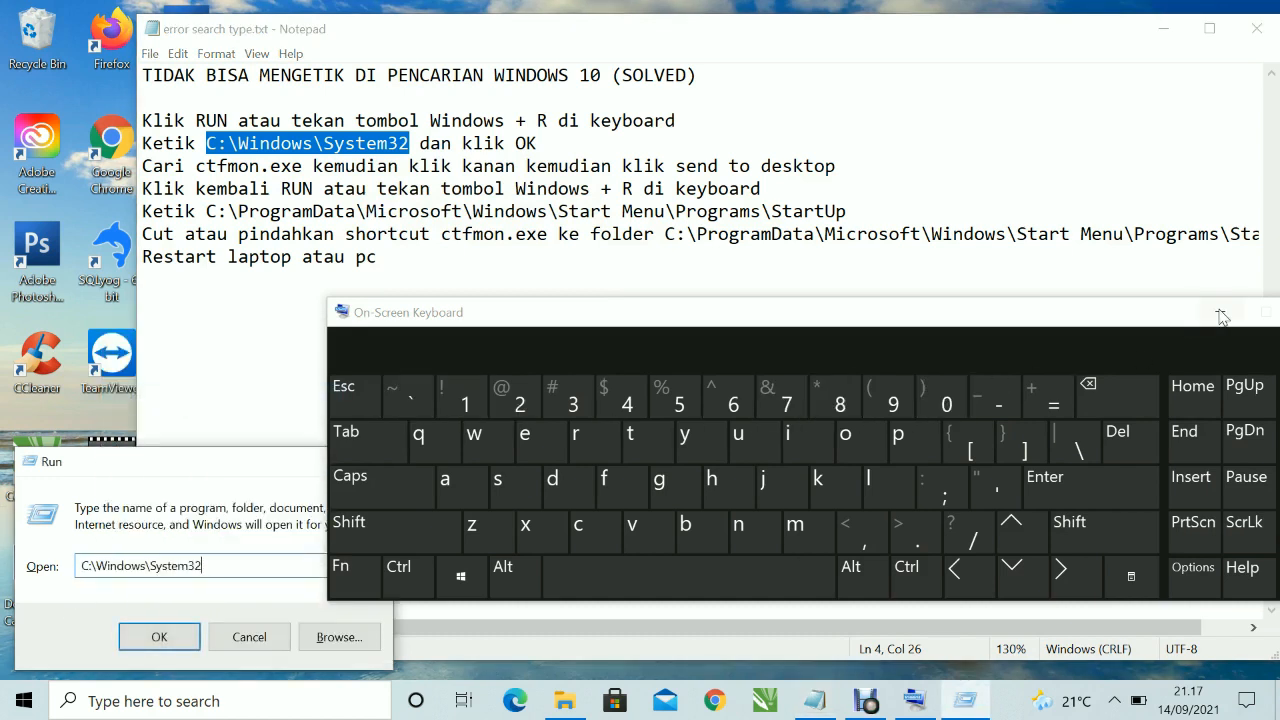
click(1222, 316)
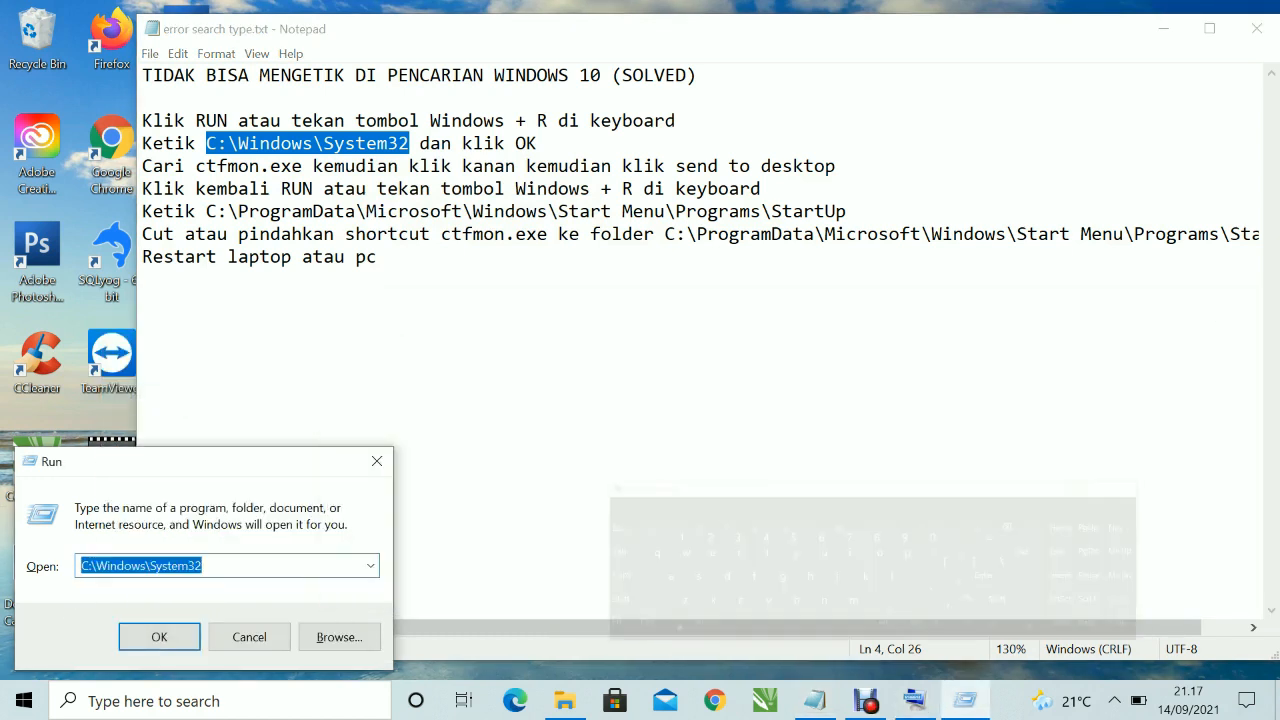
click(159, 637)
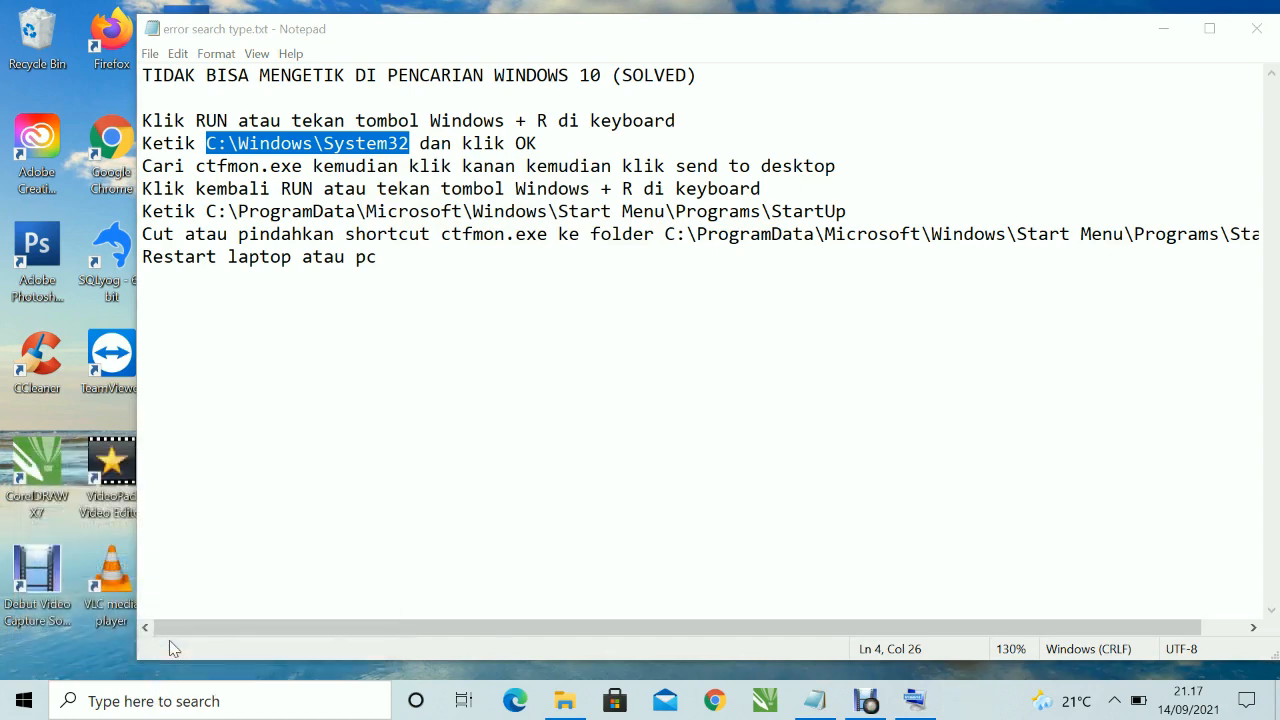
Step: Try to enter a search for ctfmon.exe in the System32 folder with the On-Screen Keyboard, rearranging both windows to fit
drag(655, 77, 621, 301)
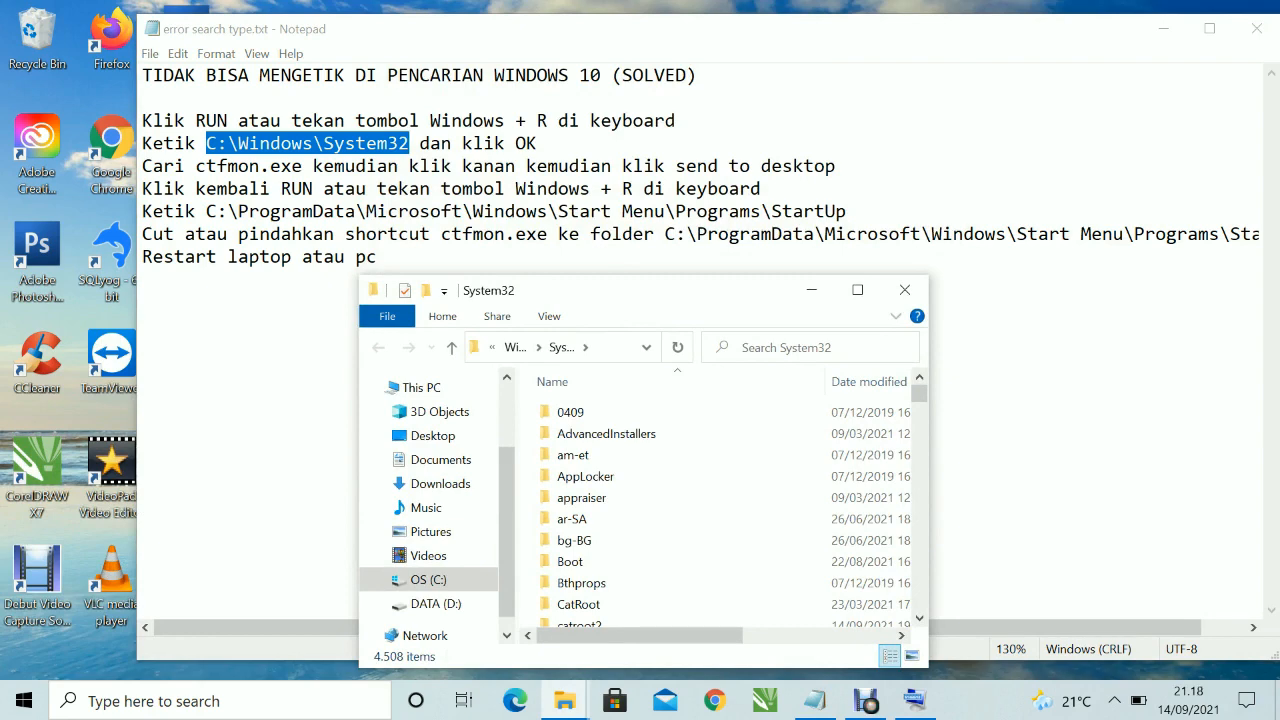
click(786, 347)
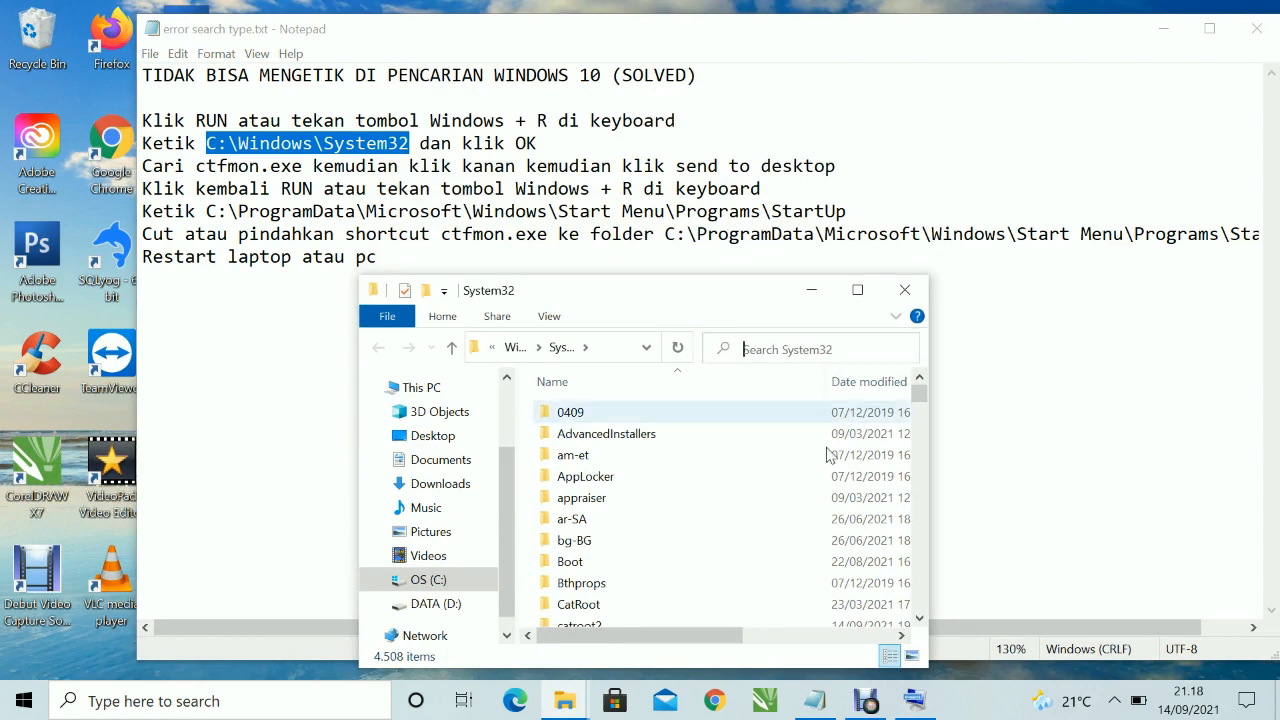
click(915, 700)
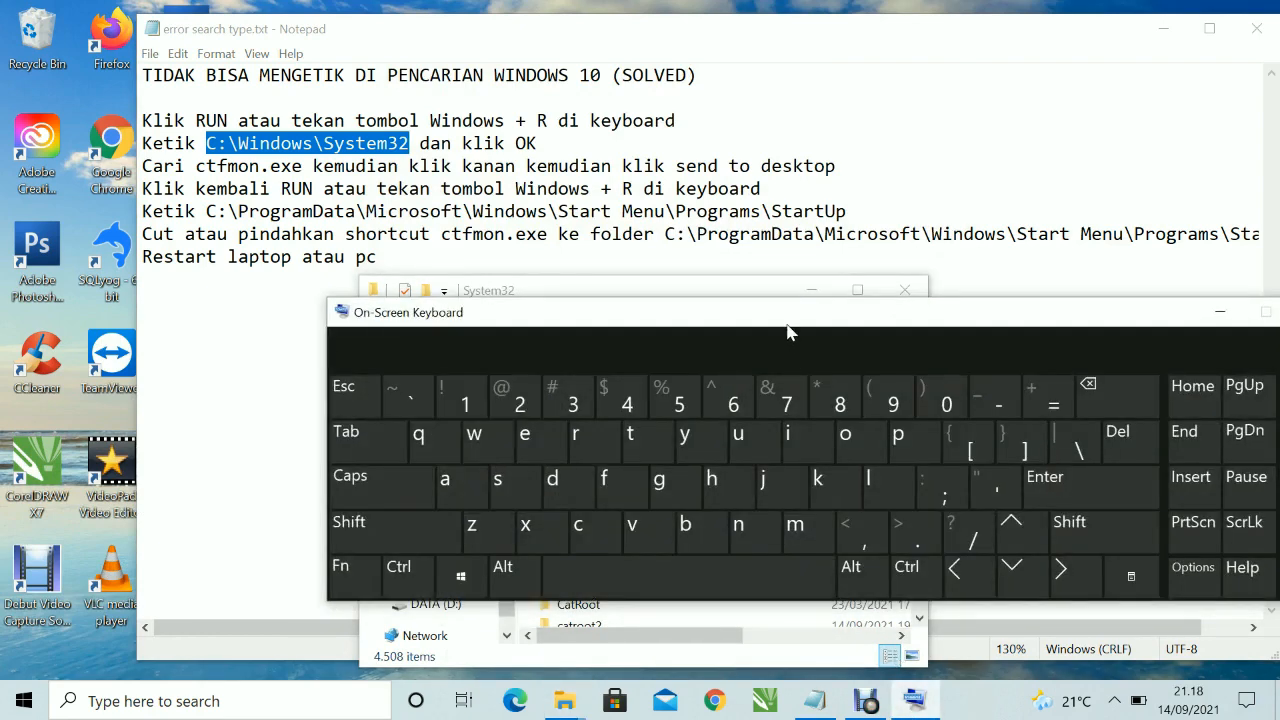
drag(789, 330, 776, 387)
drag(757, 298, 780, 202)
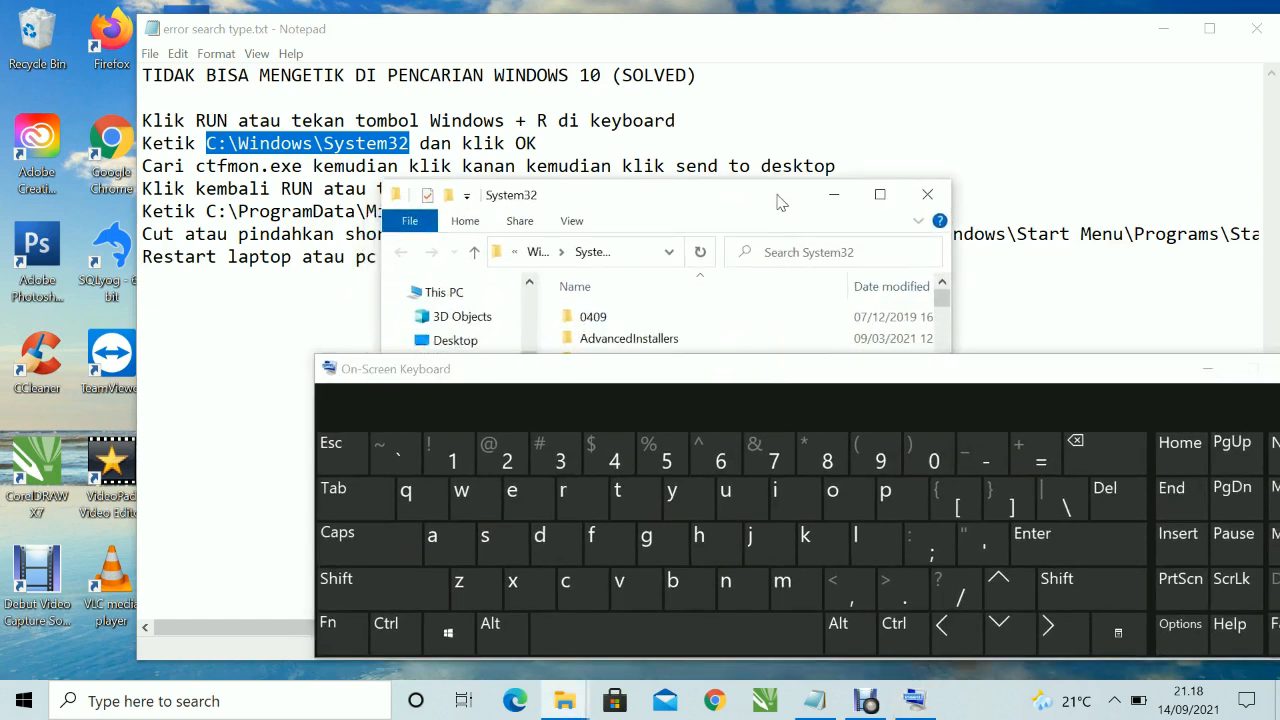
click(808, 252)
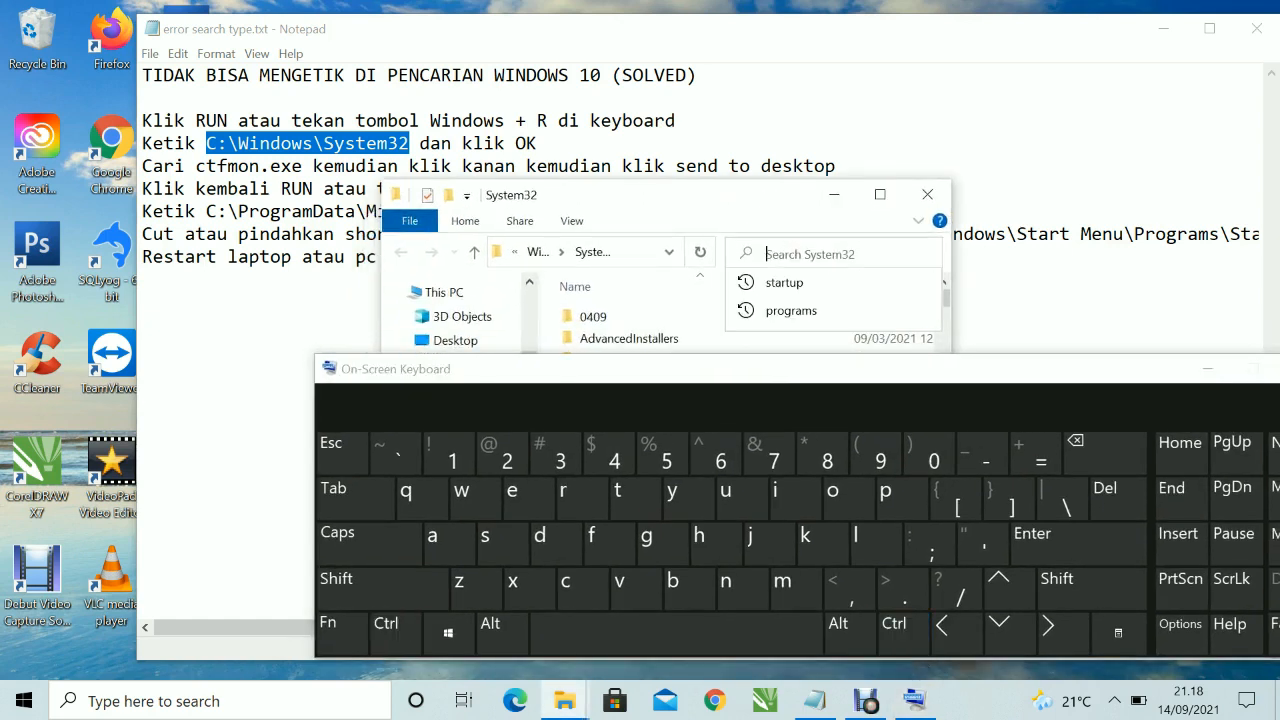
click(564, 588)
click(617, 491)
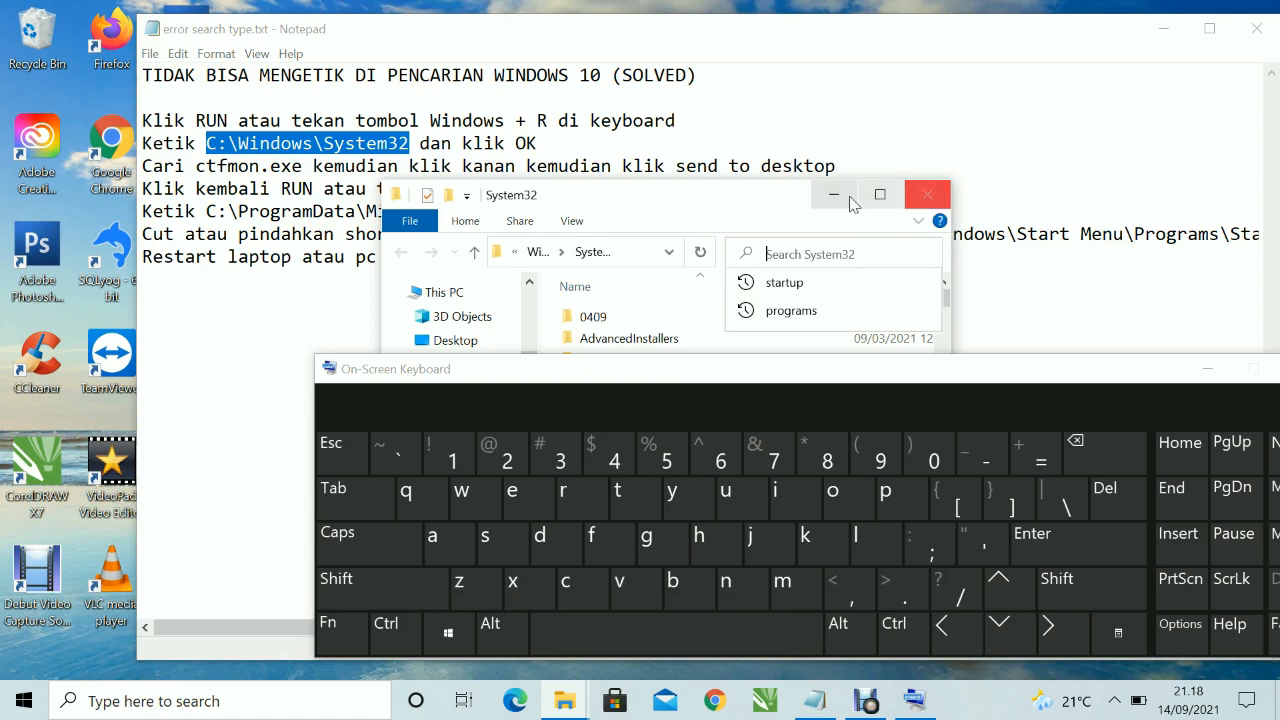
drag(802, 376, 634, 420)
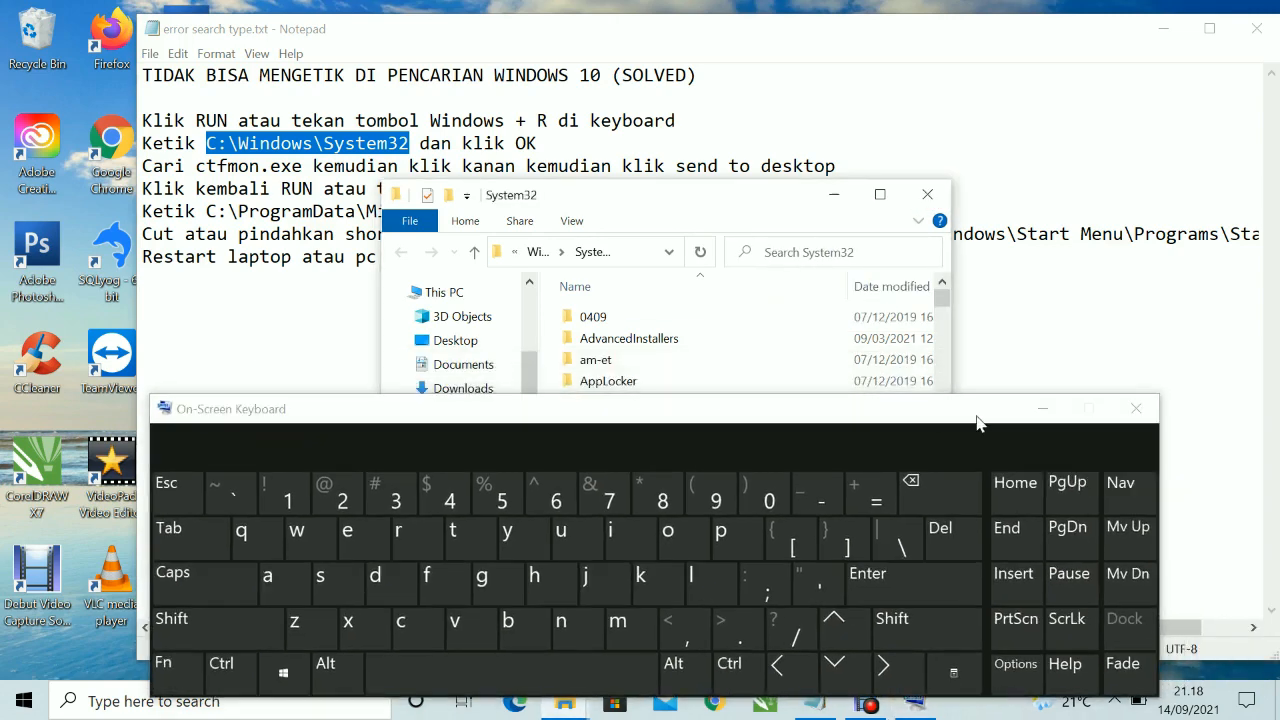
click(1043, 409)
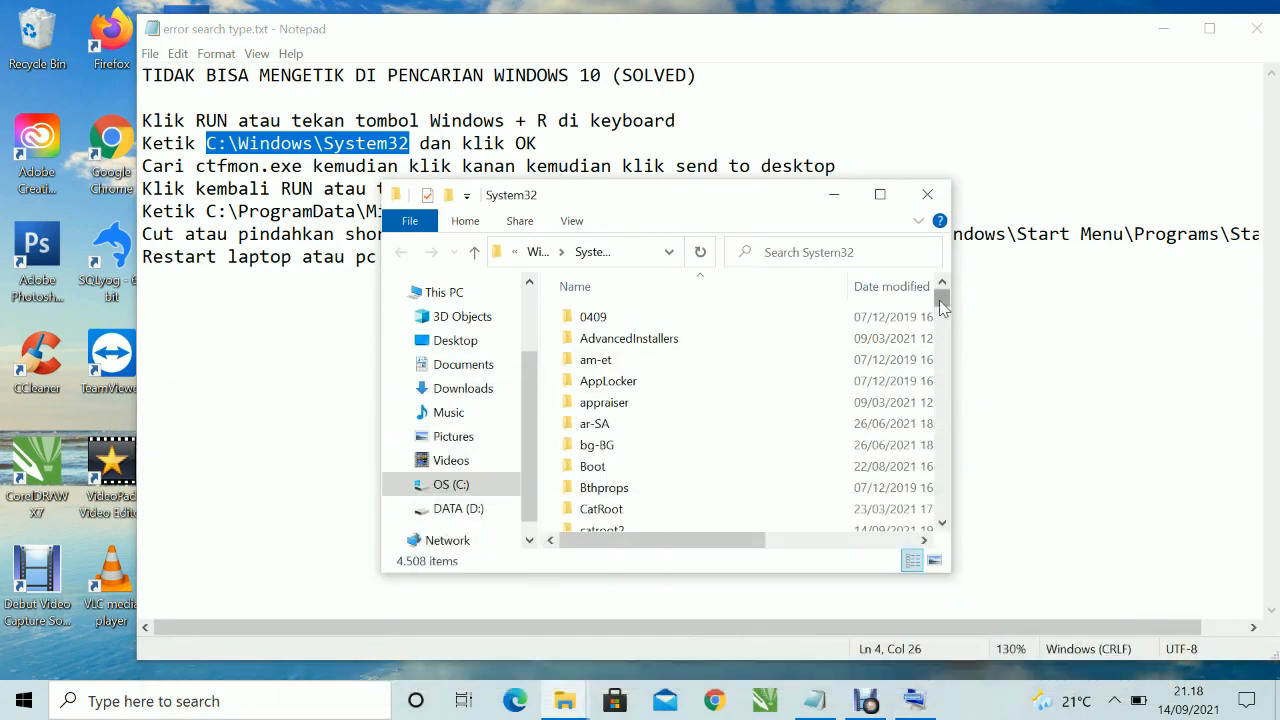
Step: Move the System32 window off the Notepad instructions, highlight "Cari ctfmon.exe" in them, and return to the System32 window
drag(577, 200, 574, 305)
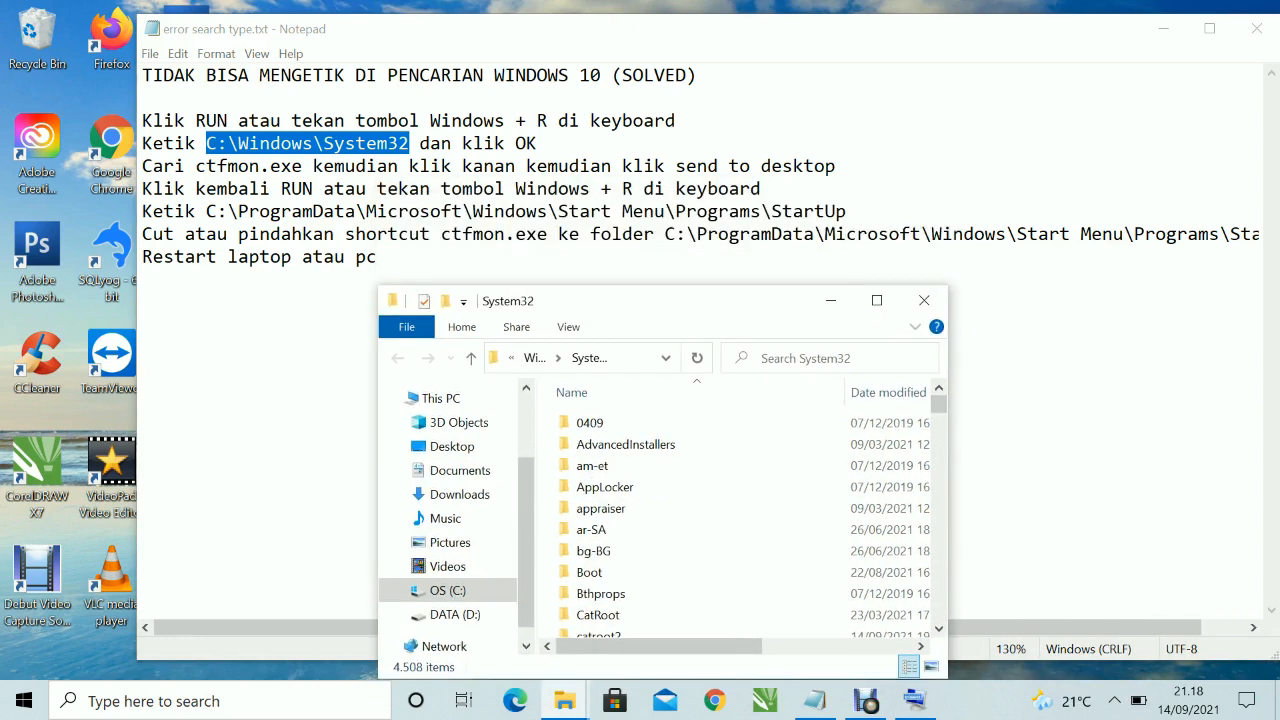
click(196, 167)
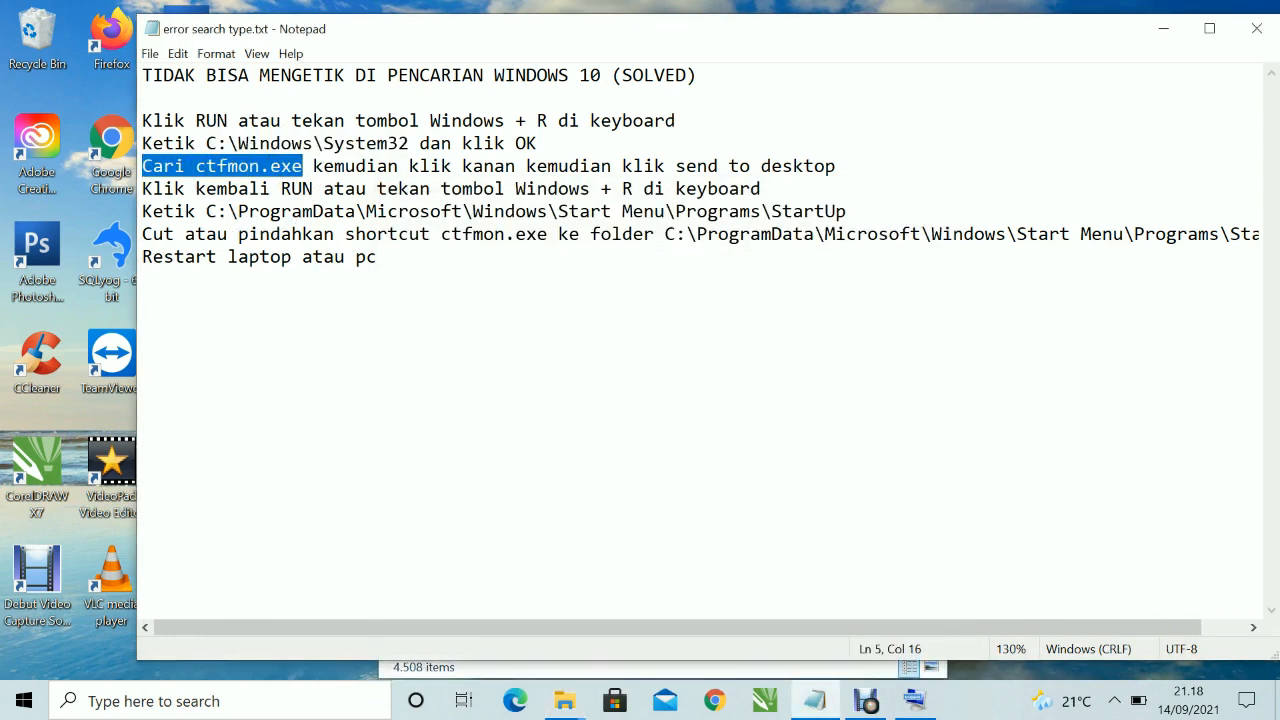
click(258, 167)
click(755, 672)
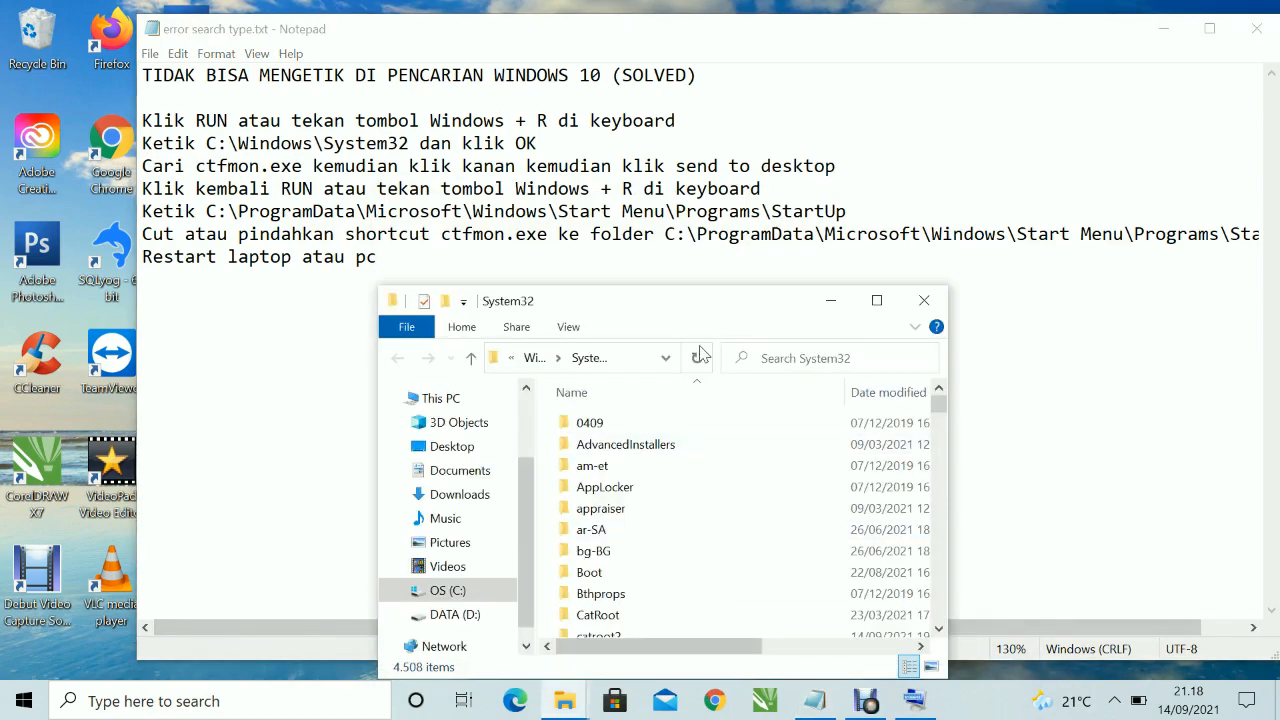
Step: Maximize the System32 window and look through its file list for ctfmon.exe
click(876, 301)
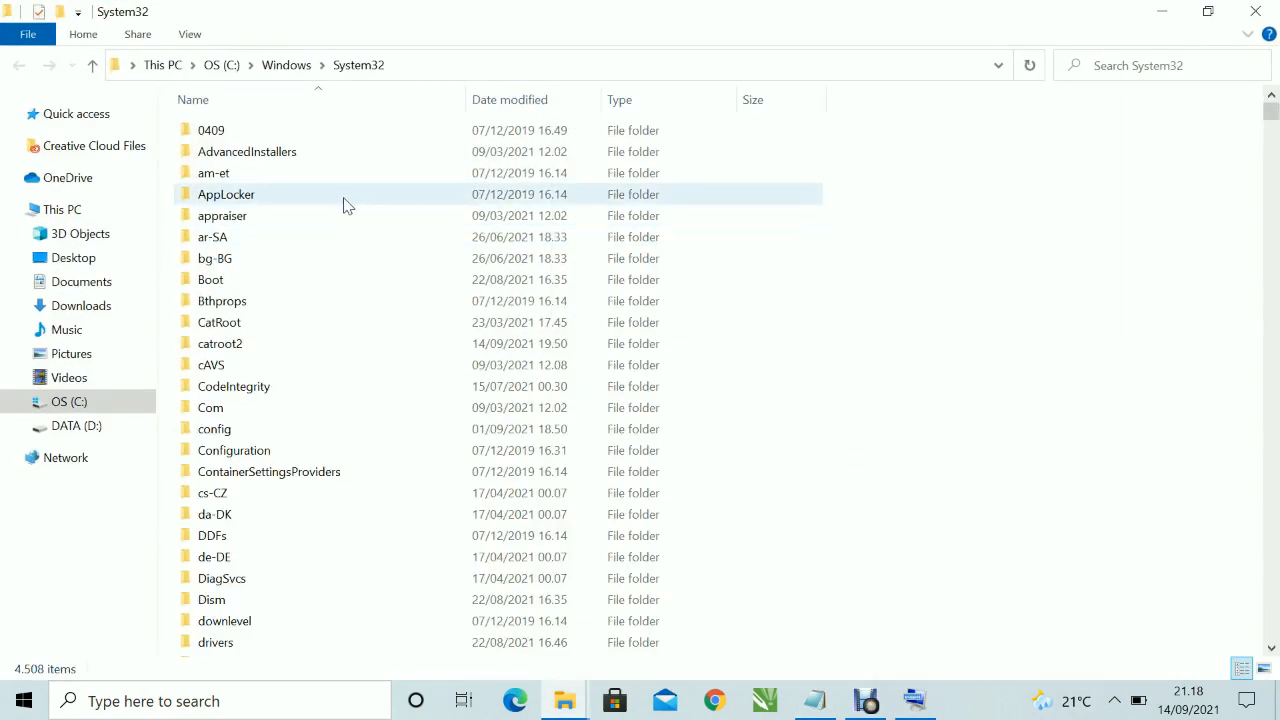
click(592, 455)
scroll(594, 491, down, 15)
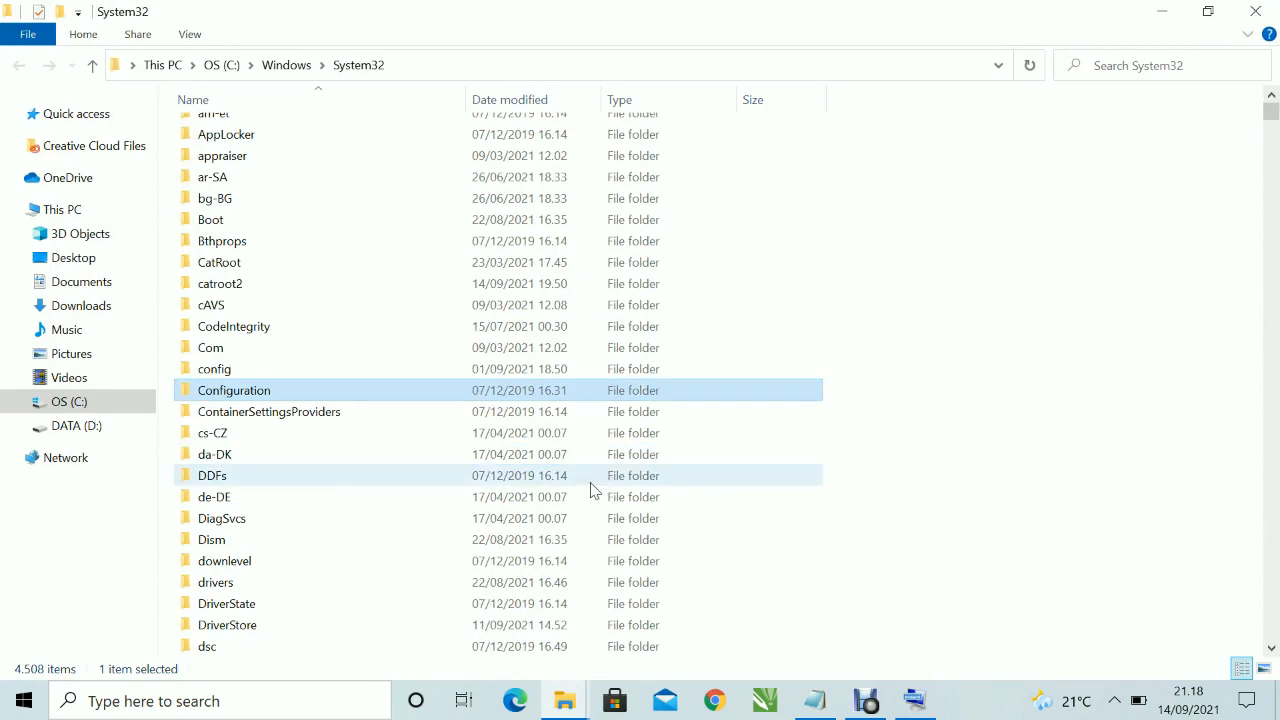
scroll(586, 500, down, 5)
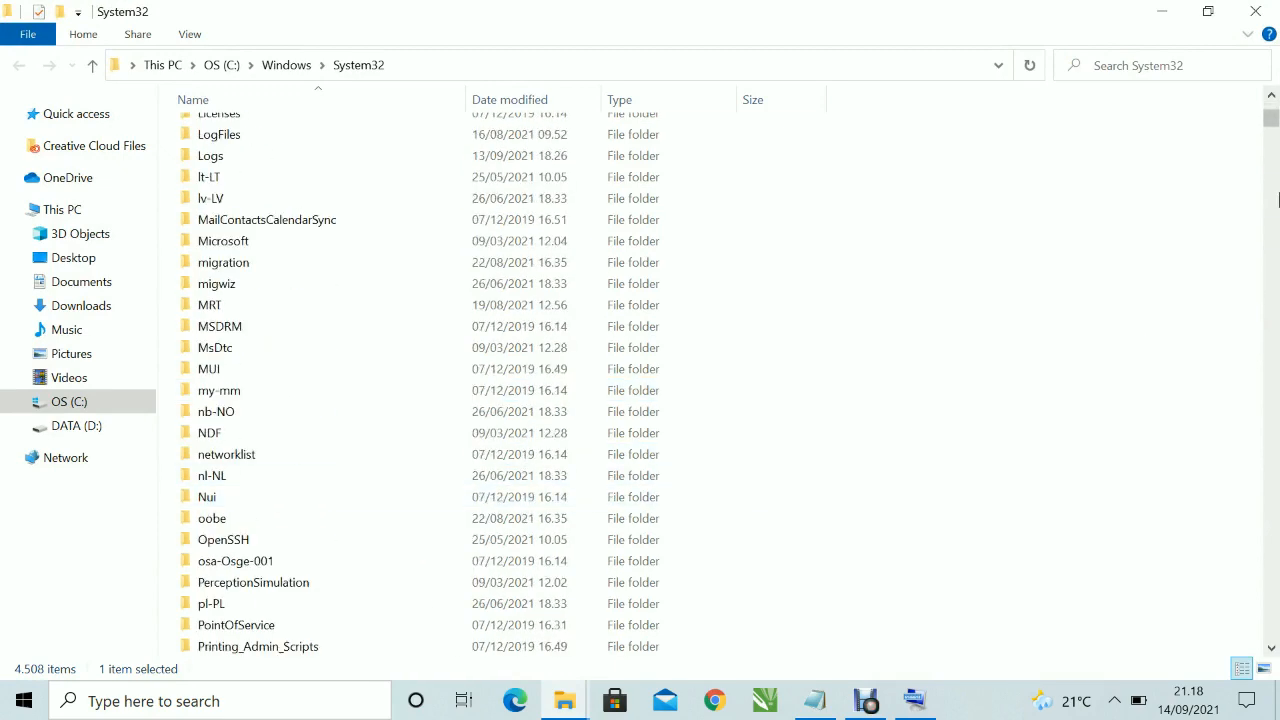
drag(1271, 124, 1268, 190)
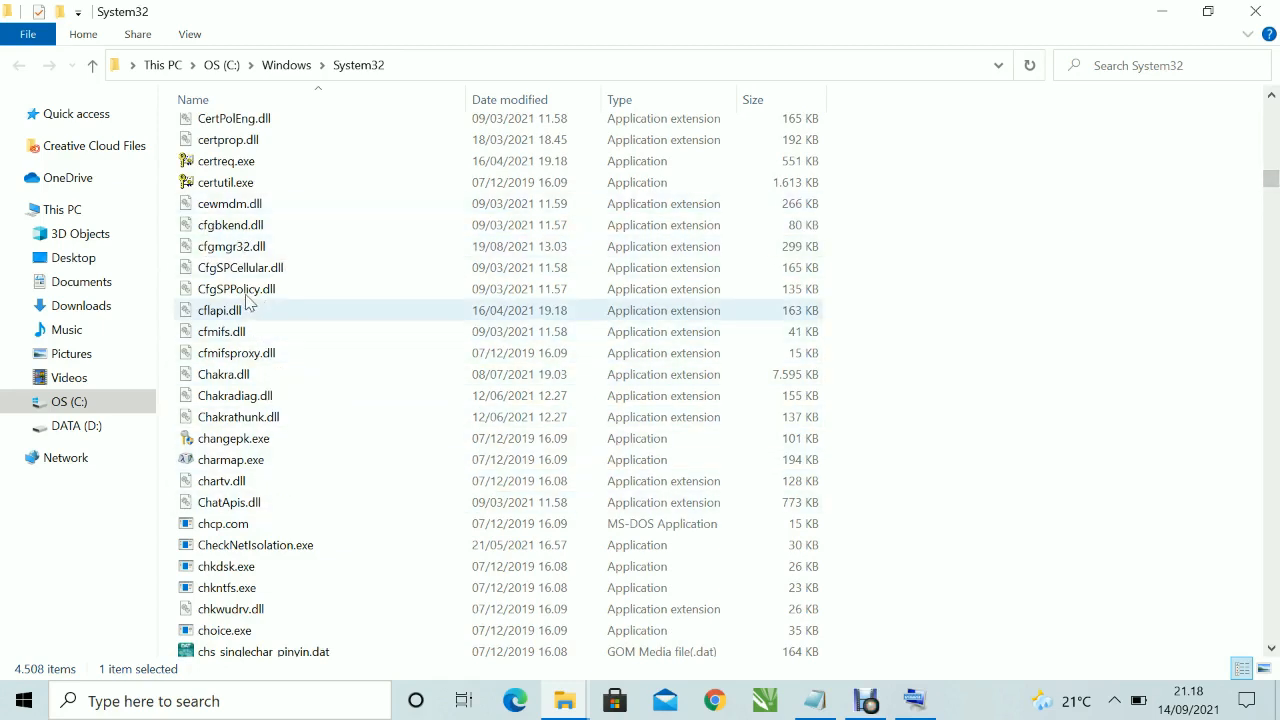
scroll(255, 545, down, 2)
scroll(255, 563, down, 6)
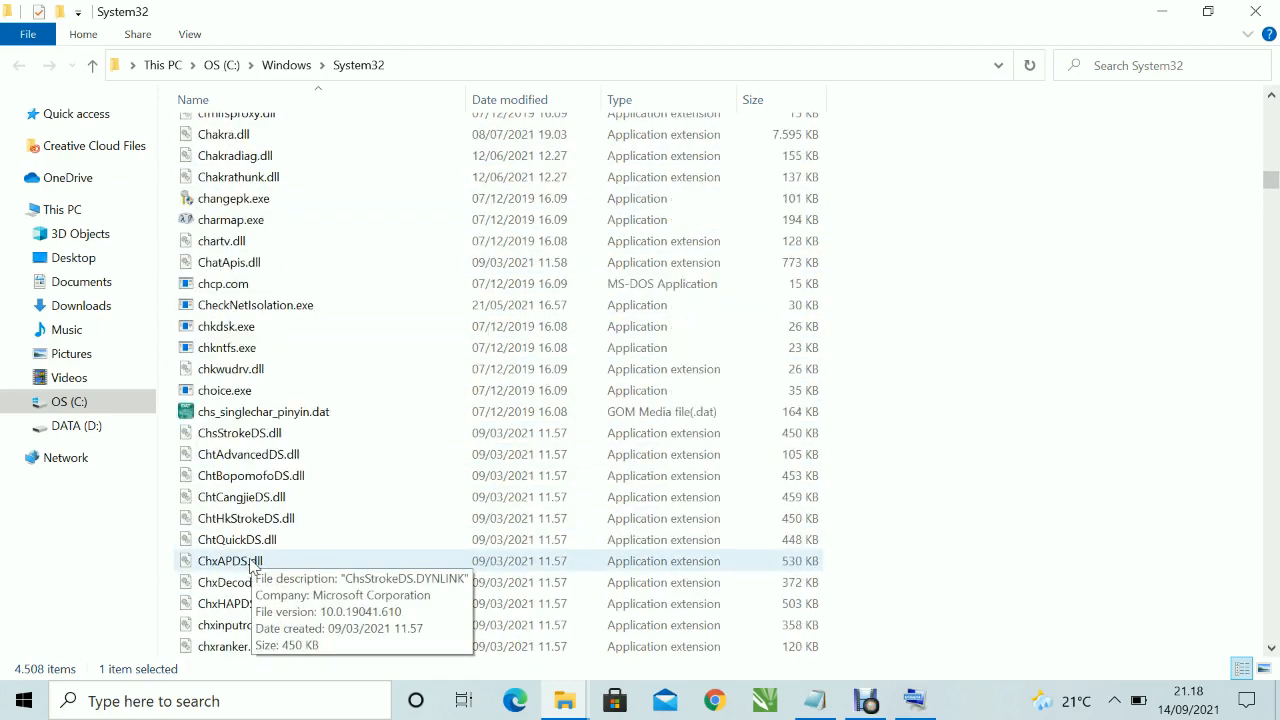
scroll(250, 565, down, 7)
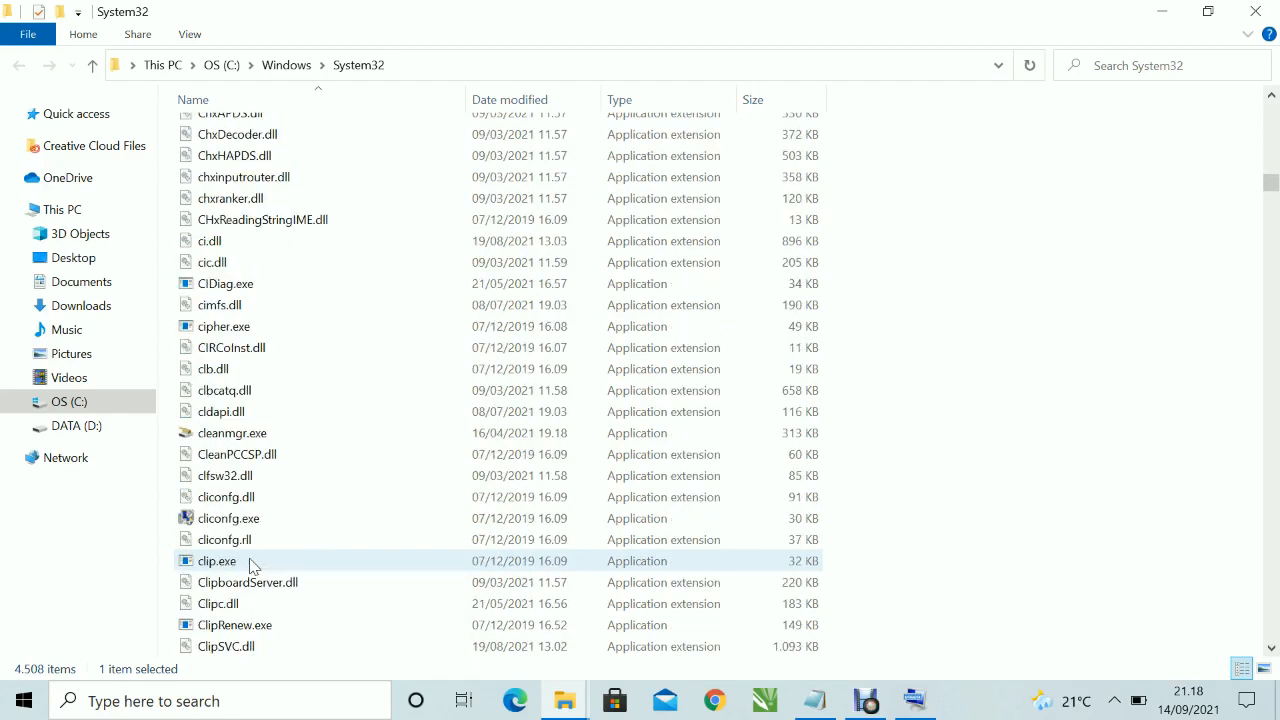
scroll(250, 565, down, 6)
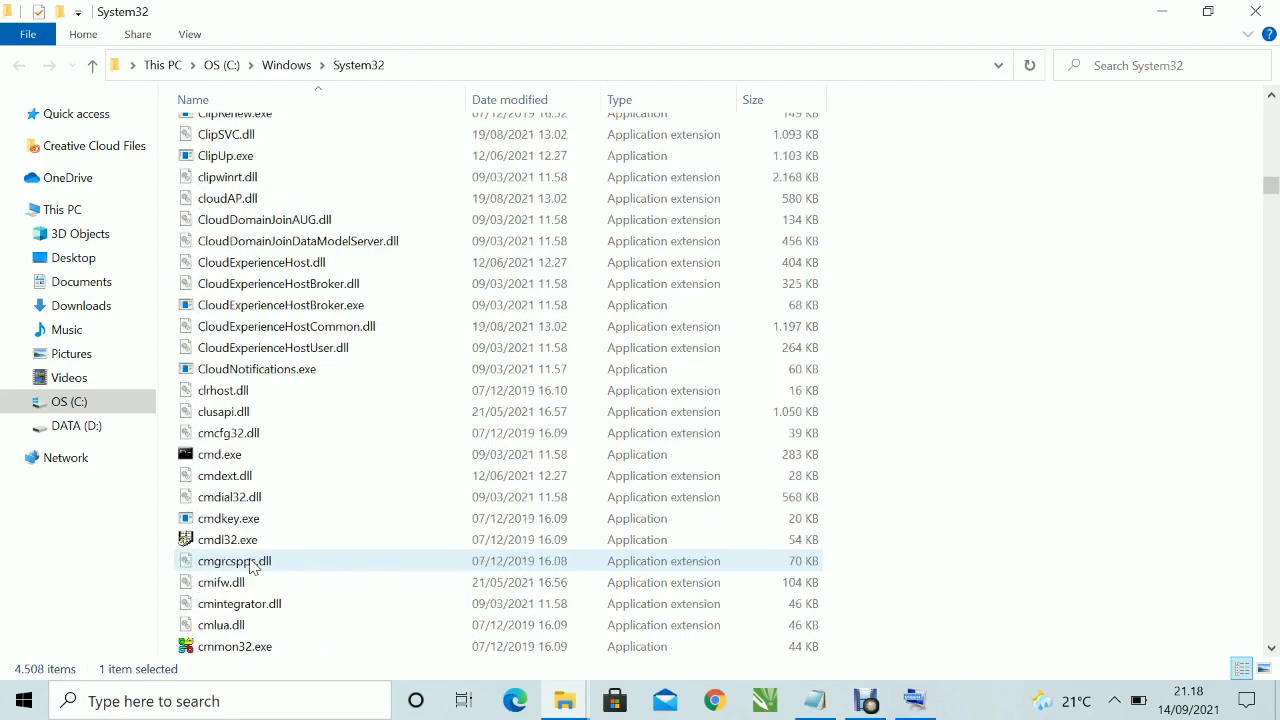
scroll(250, 540, down, 5)
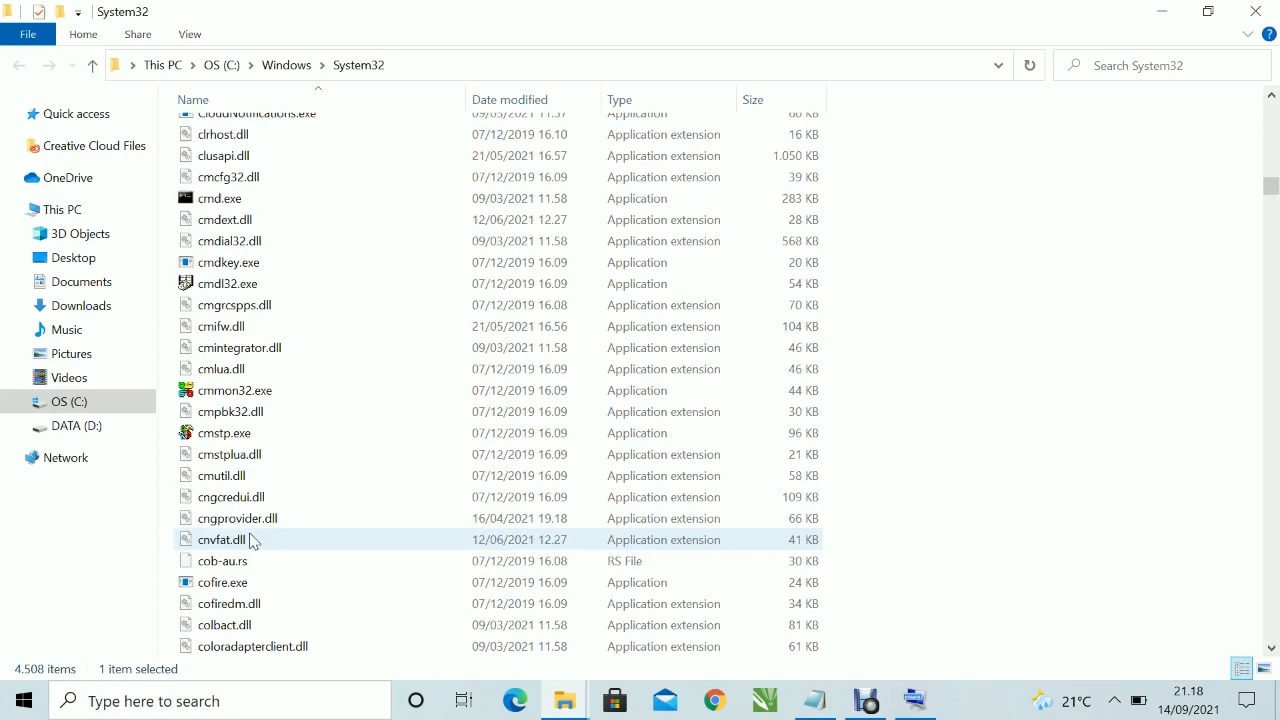
scroll(250, 540, down, 3)
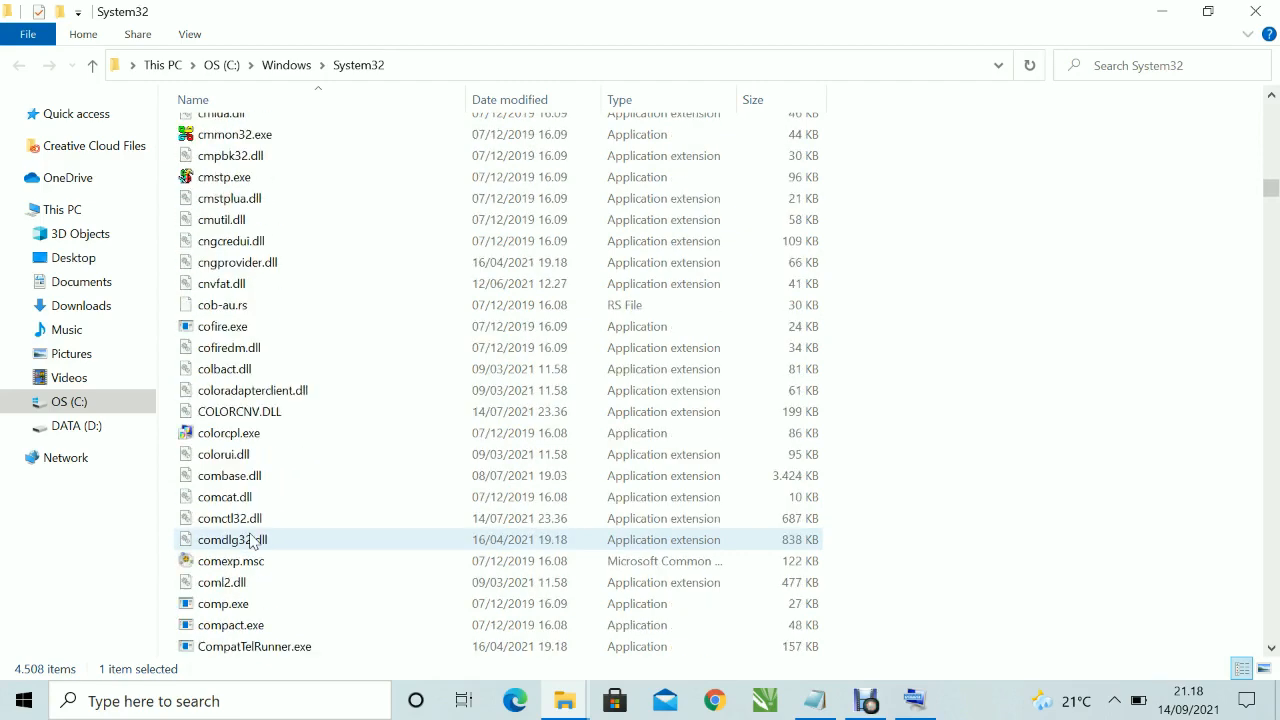
scroll(250, 540, down, 7)
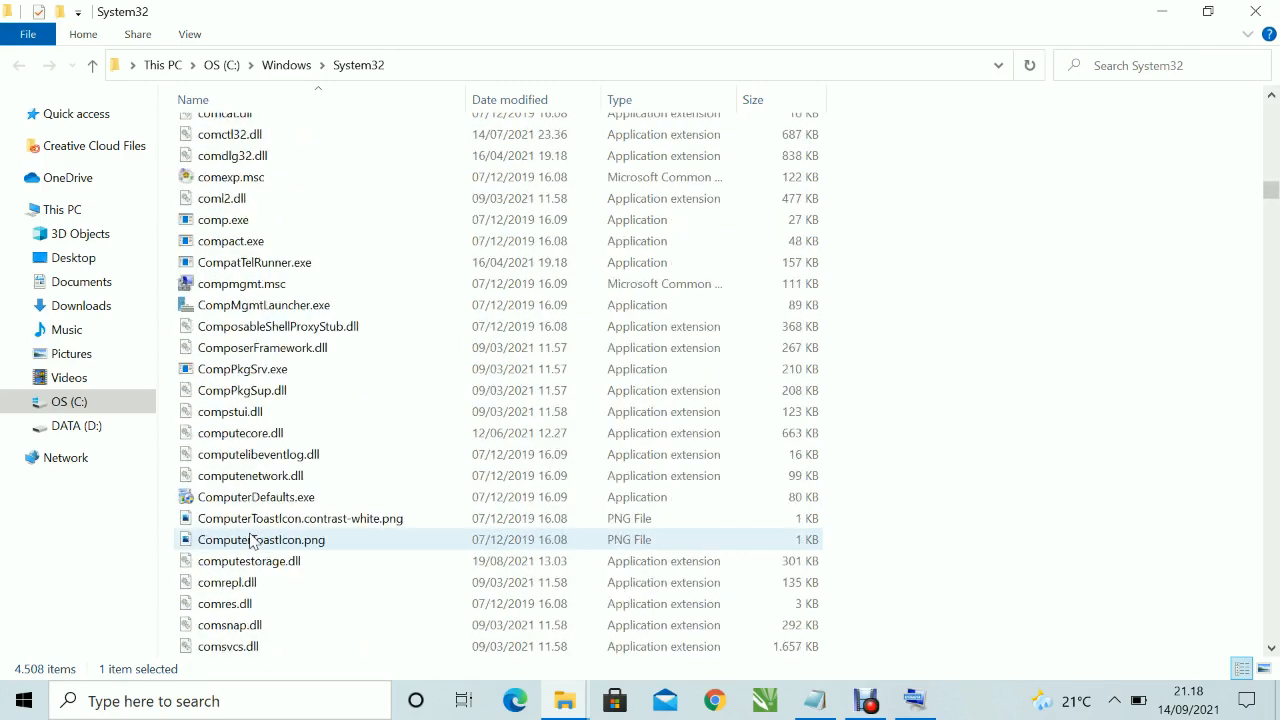
scroll(250, 540, down, 3)
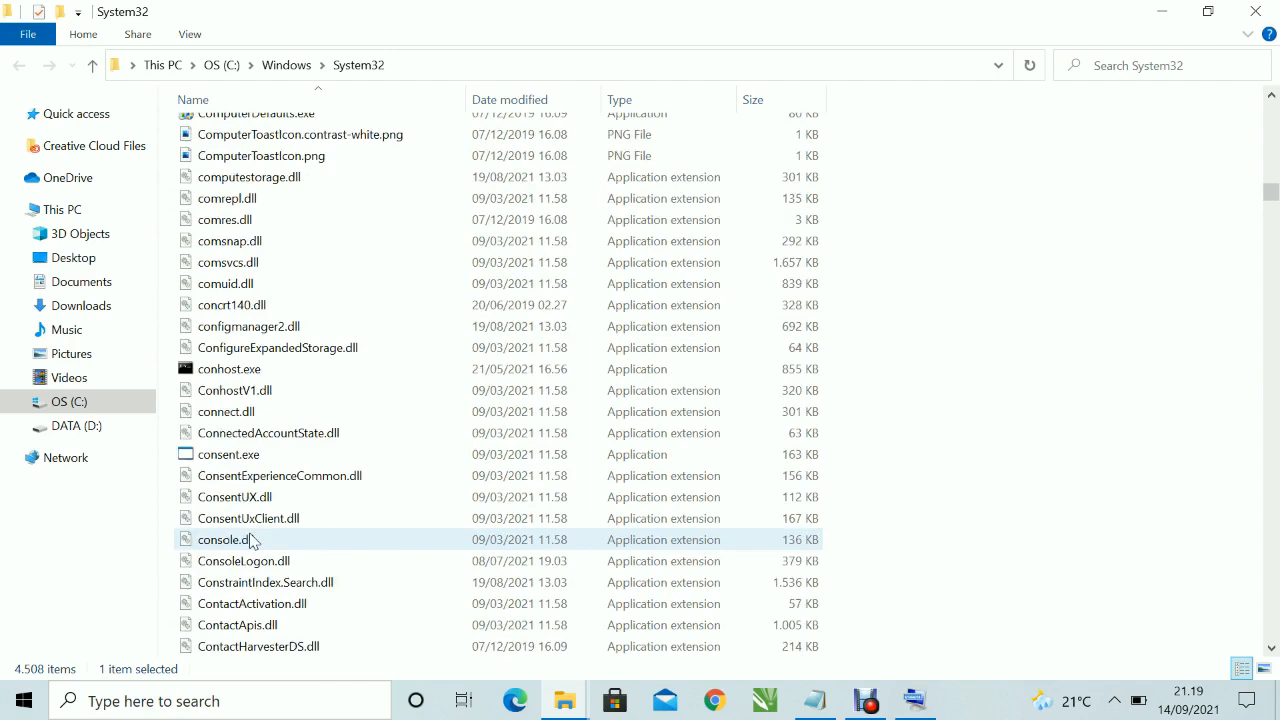
scroll(250, 540, down, 3)
scroll(250, 540, down, 7)
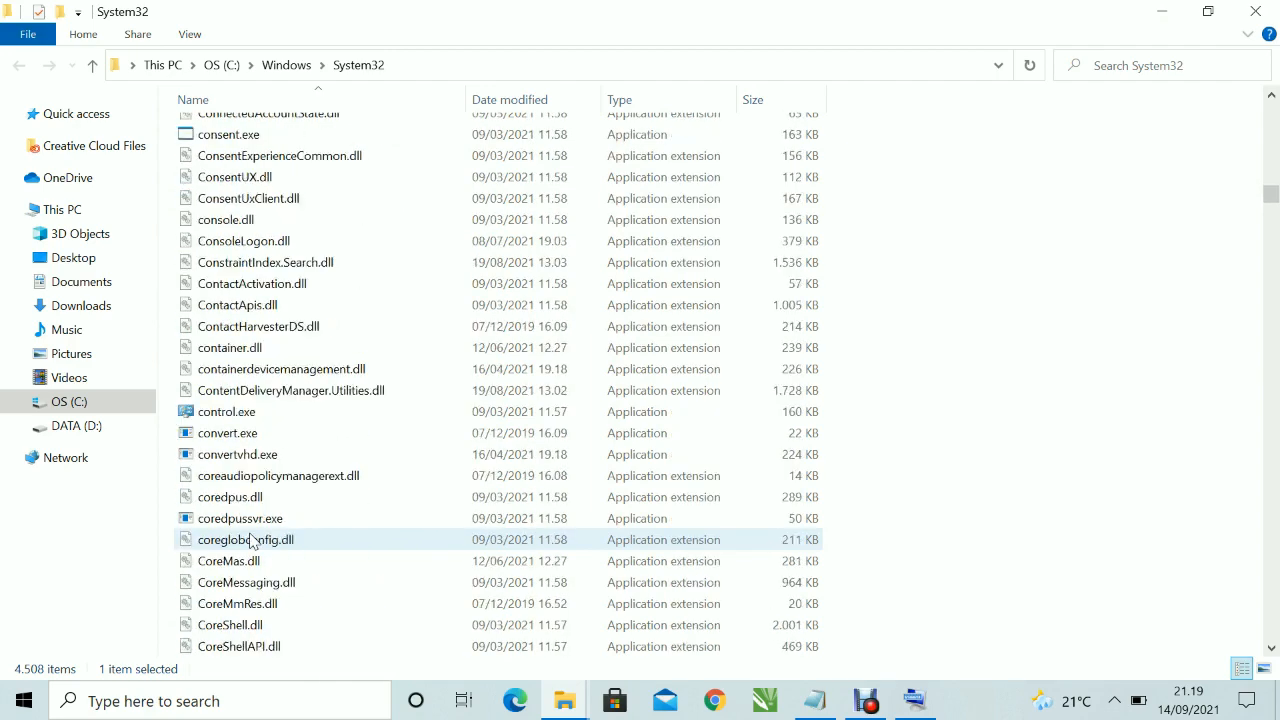
scroll(252, 540, down, 4)
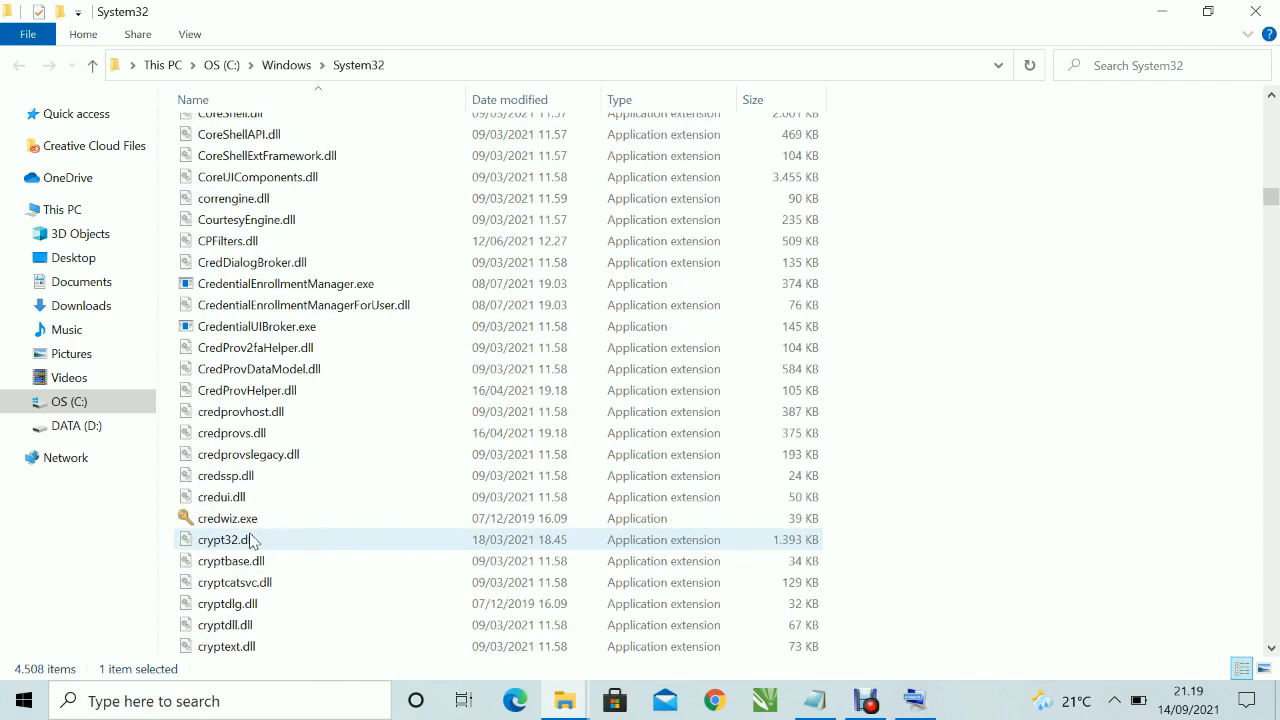
scroll(252, 540, down, 8)
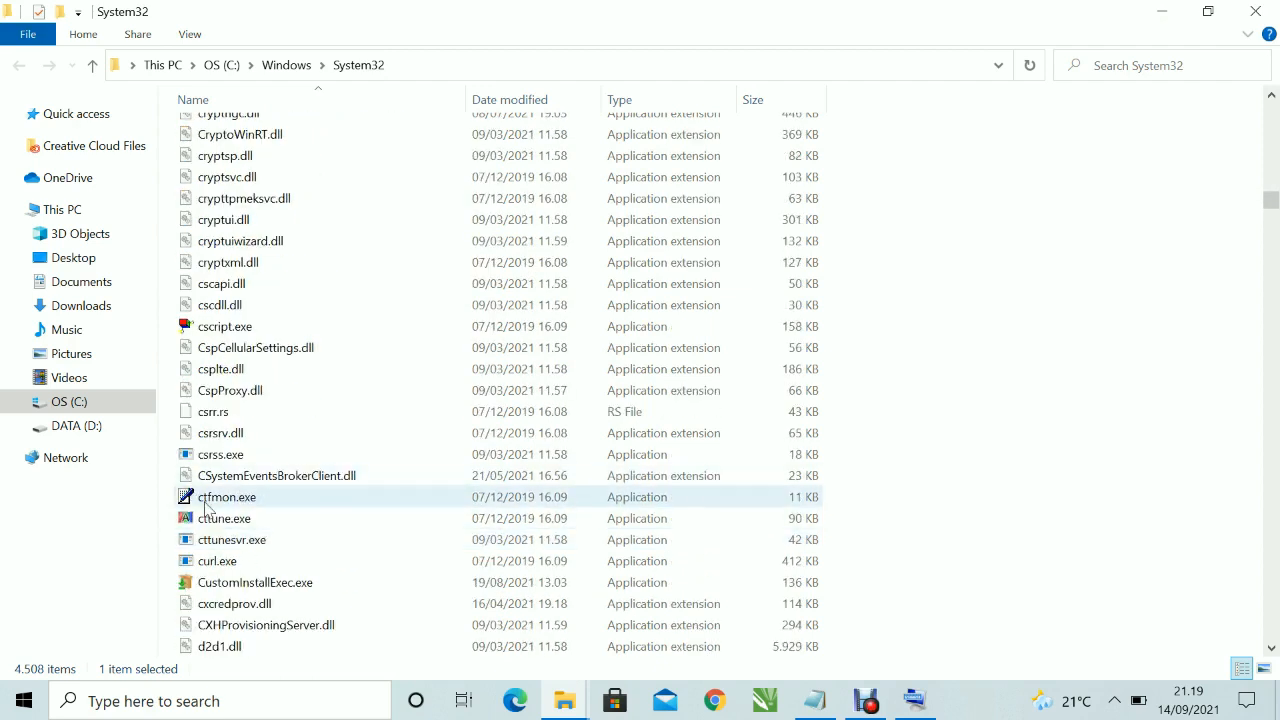
Step: Send ctfmon.exe to the desktop as a shortcut and close the System32 window
double_click(215, 498)
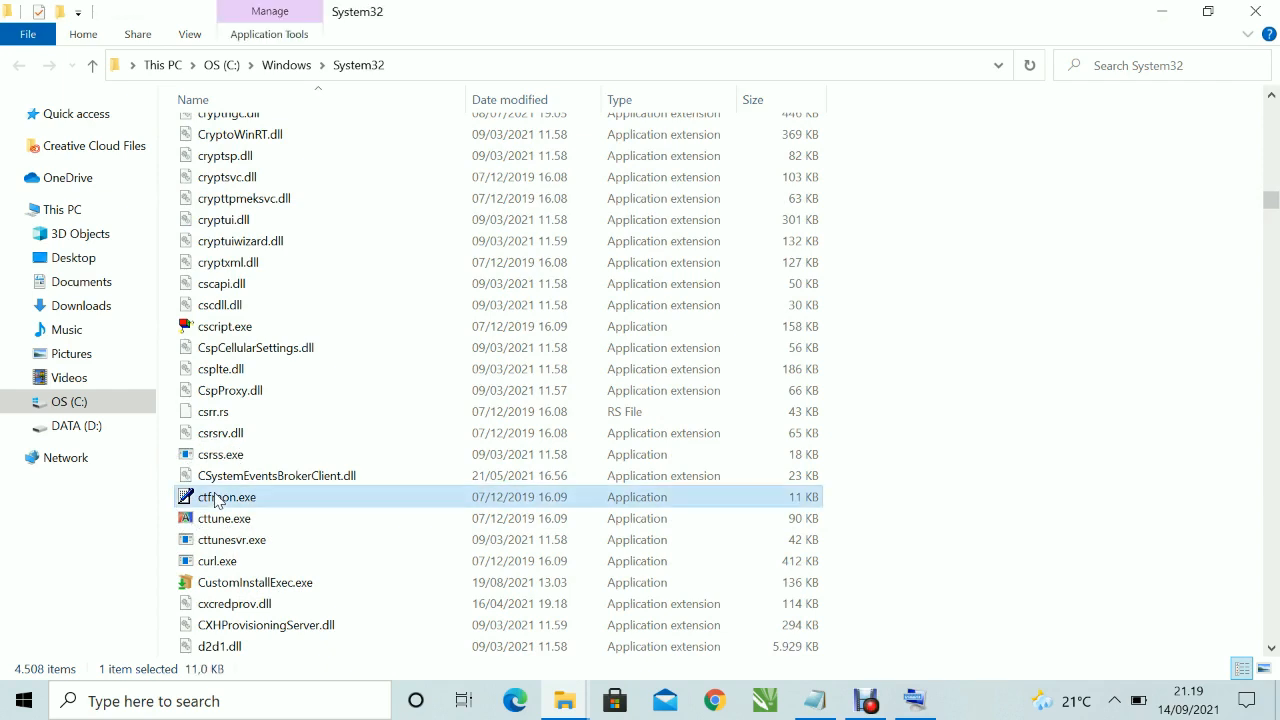
right_click(215, 500)
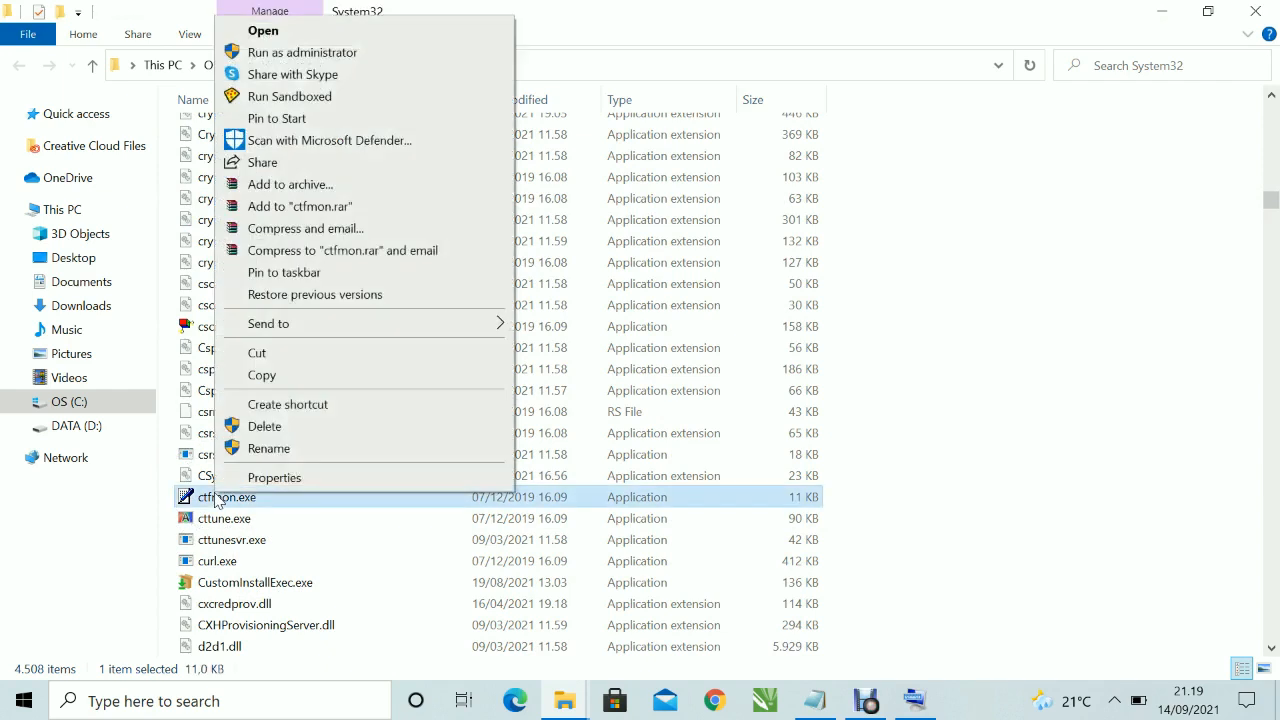
click(303, 330)
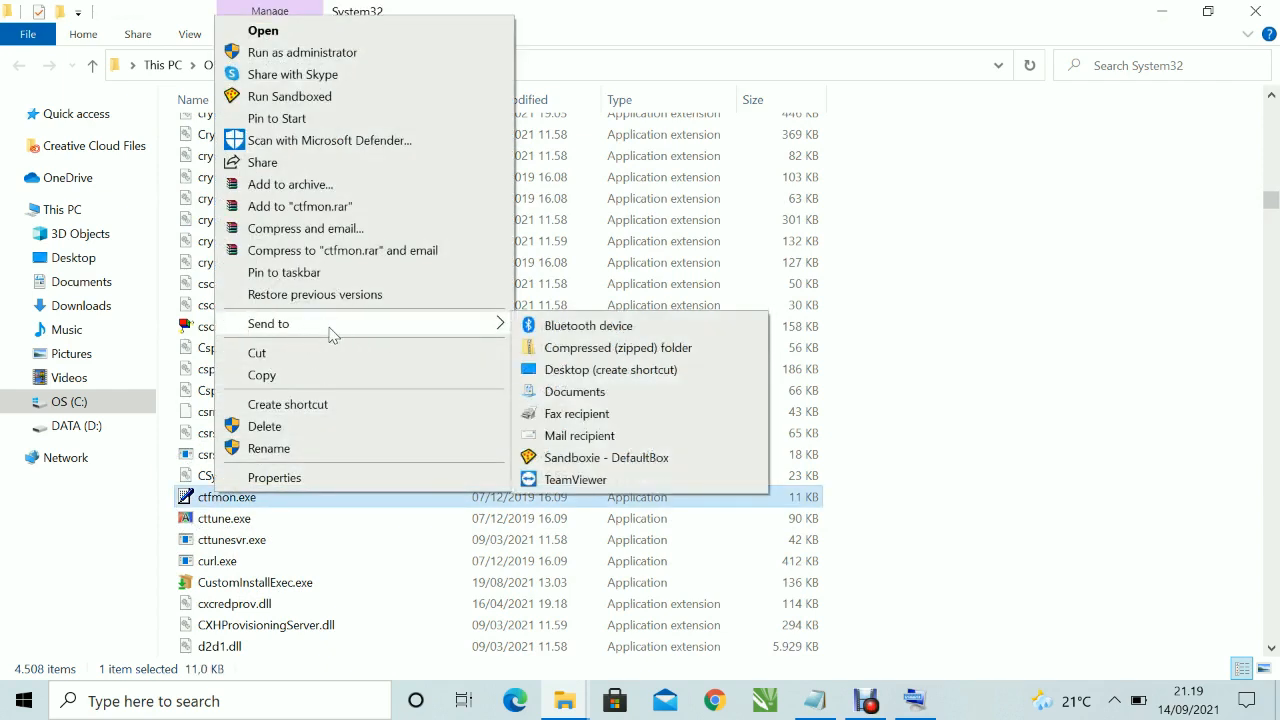
click(603, 377)
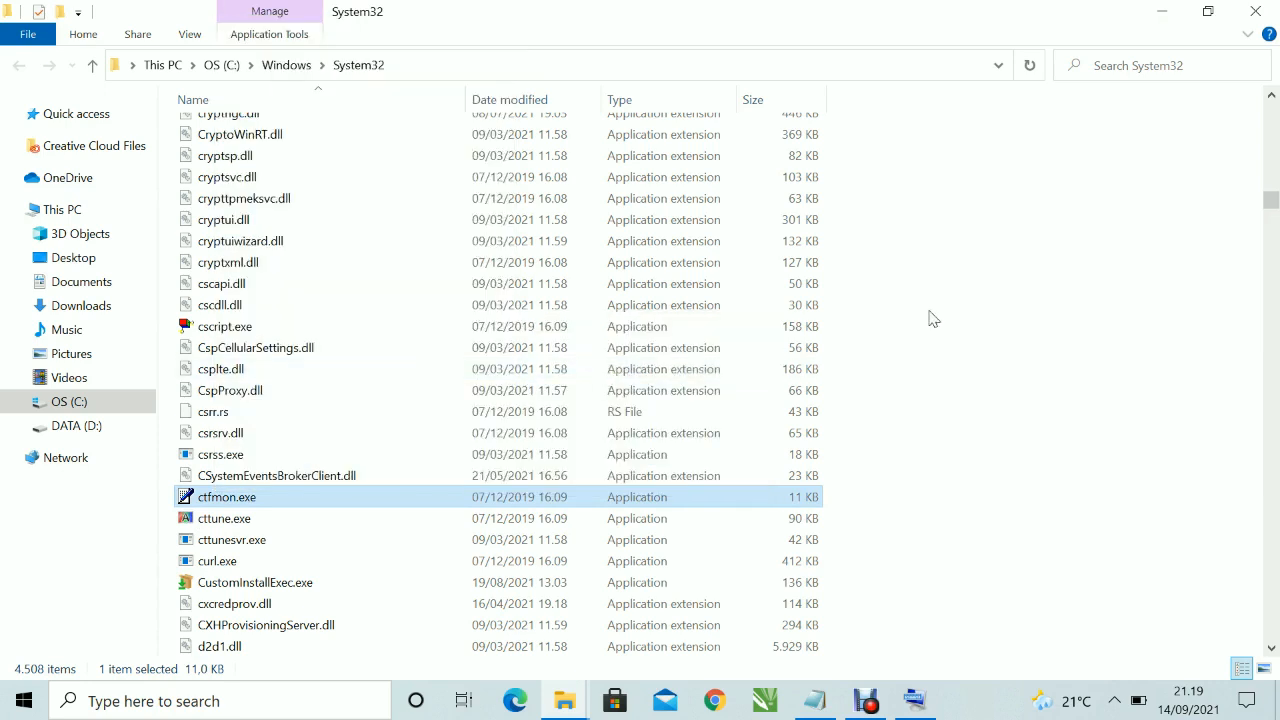
click(1263, 20)
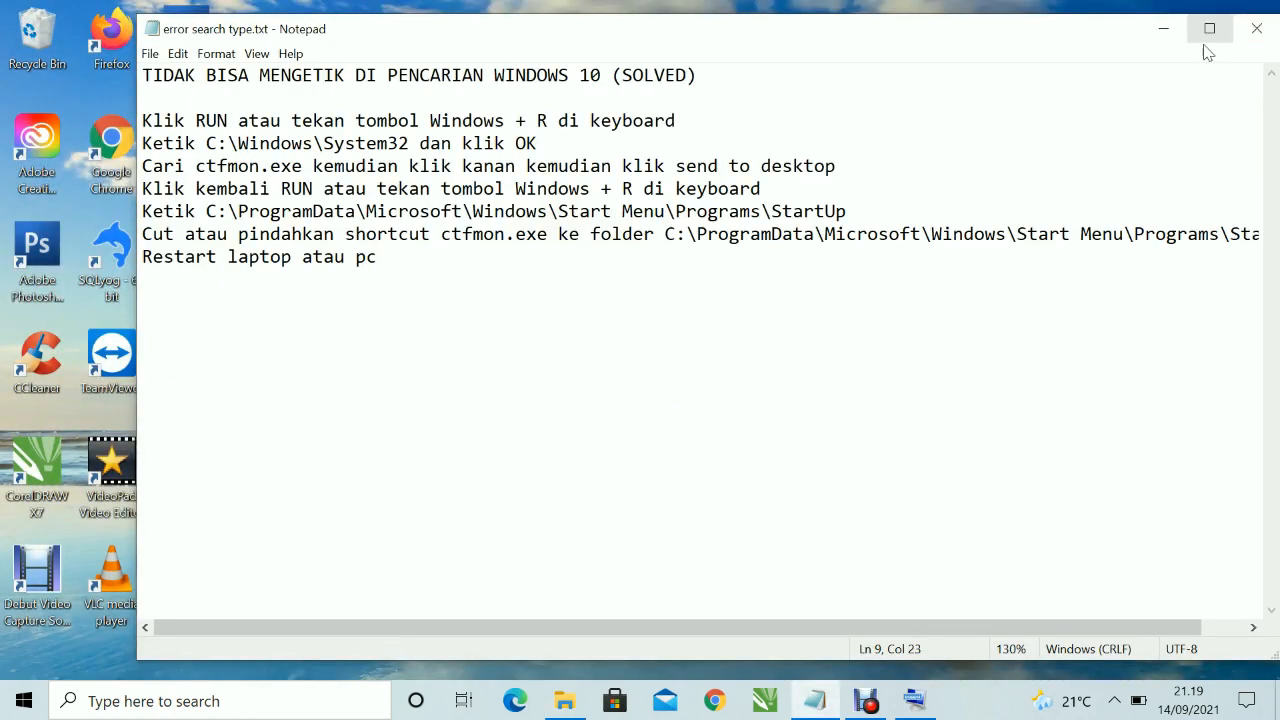
Step: Check the desktop for the ctfmon.exe shortcut, and highlight the Notepad line about opening Run again with Windows + R
click(1164, 28)
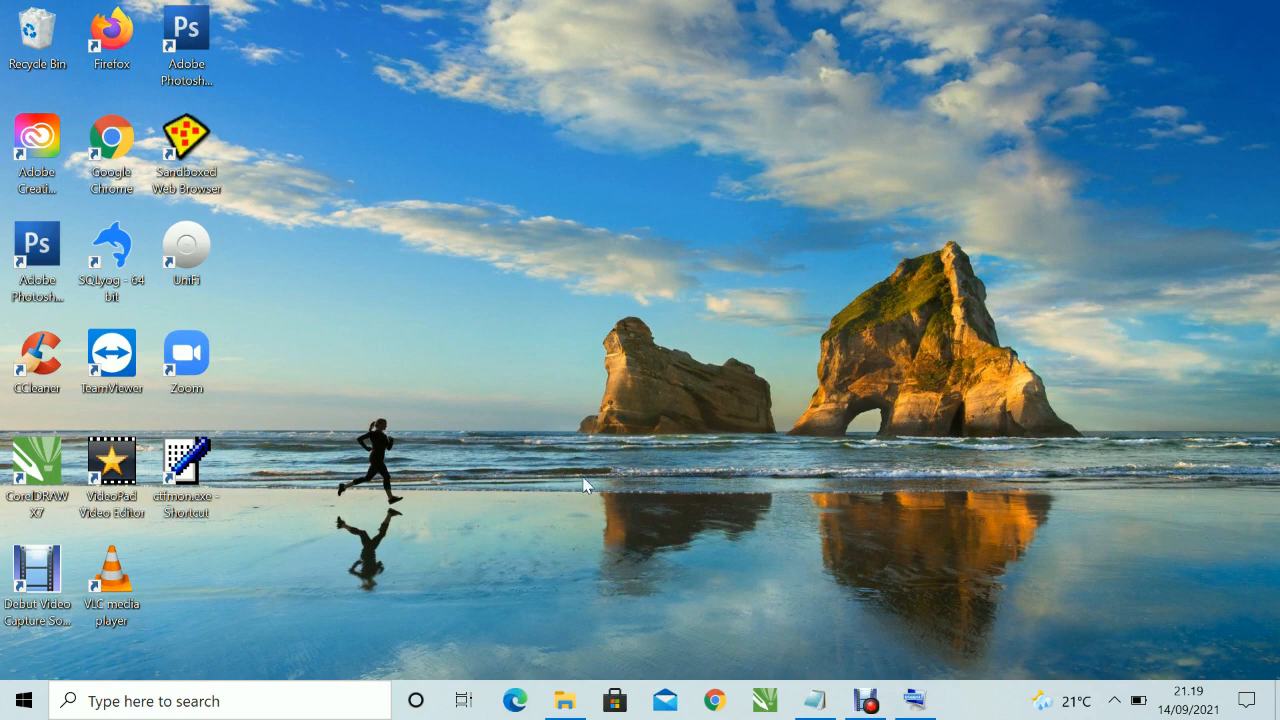
click(815, 708)
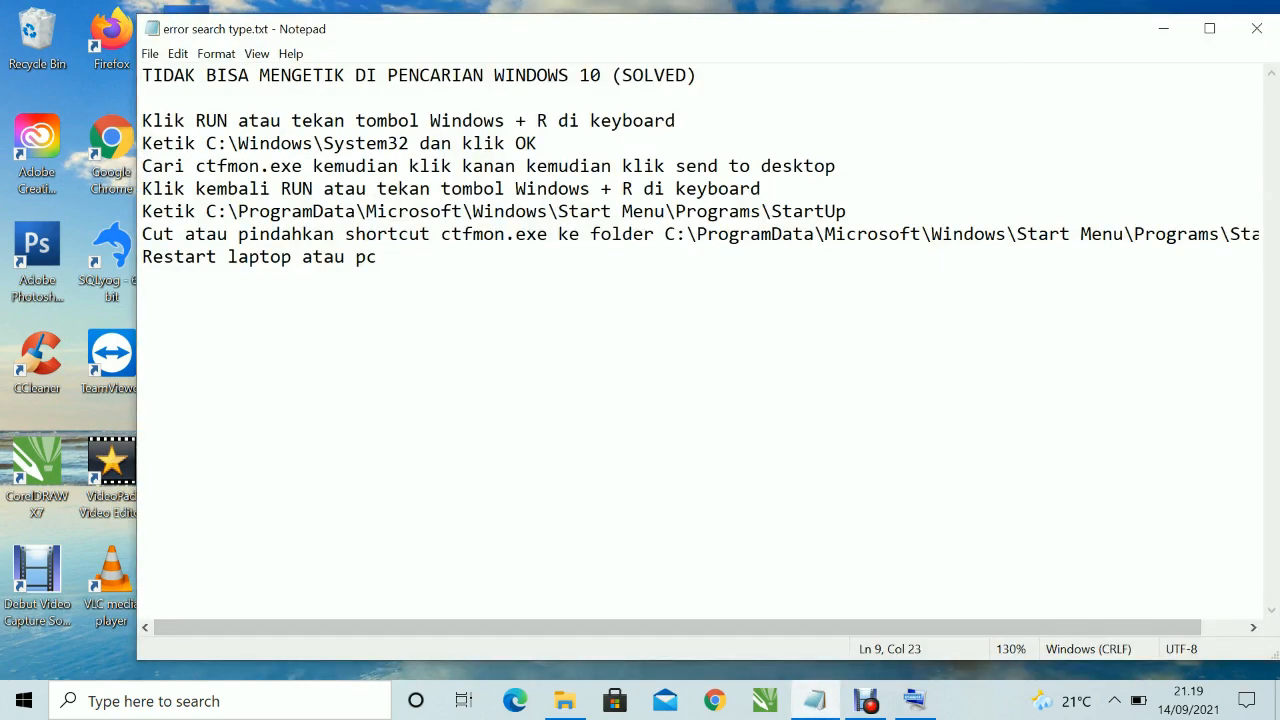
drag(143, 188, 662, 188)
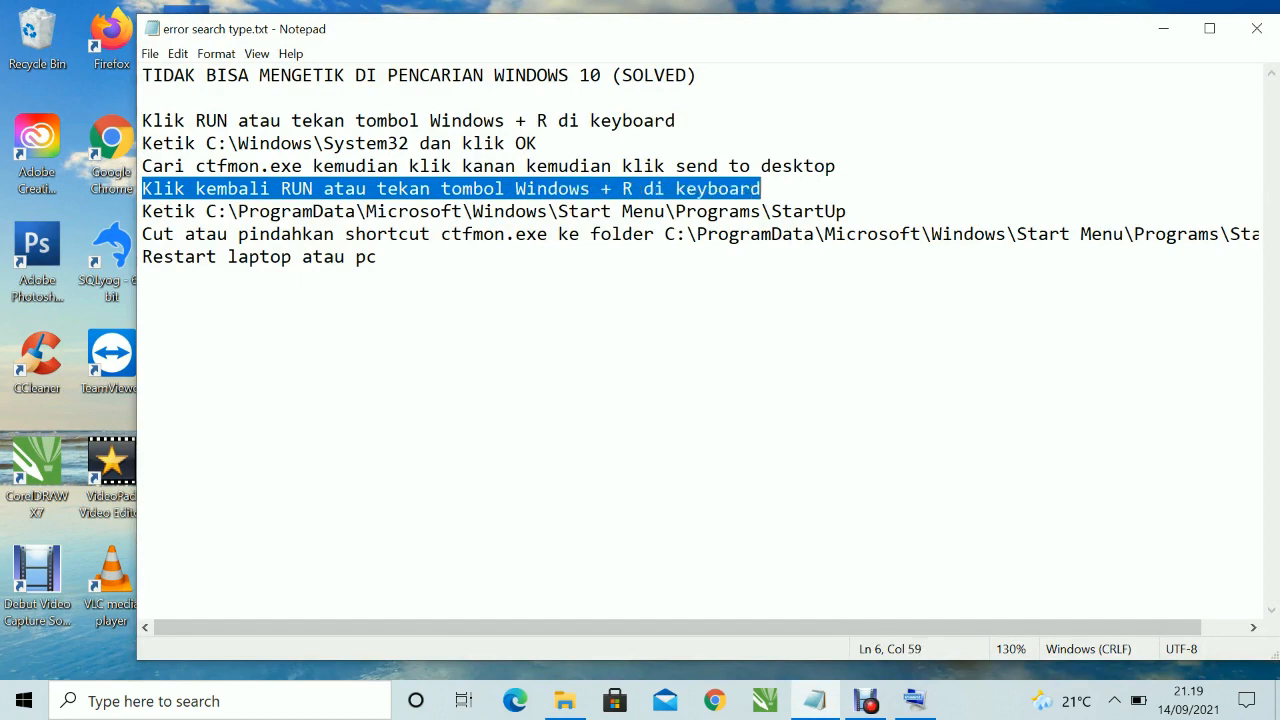
click(764, 189)
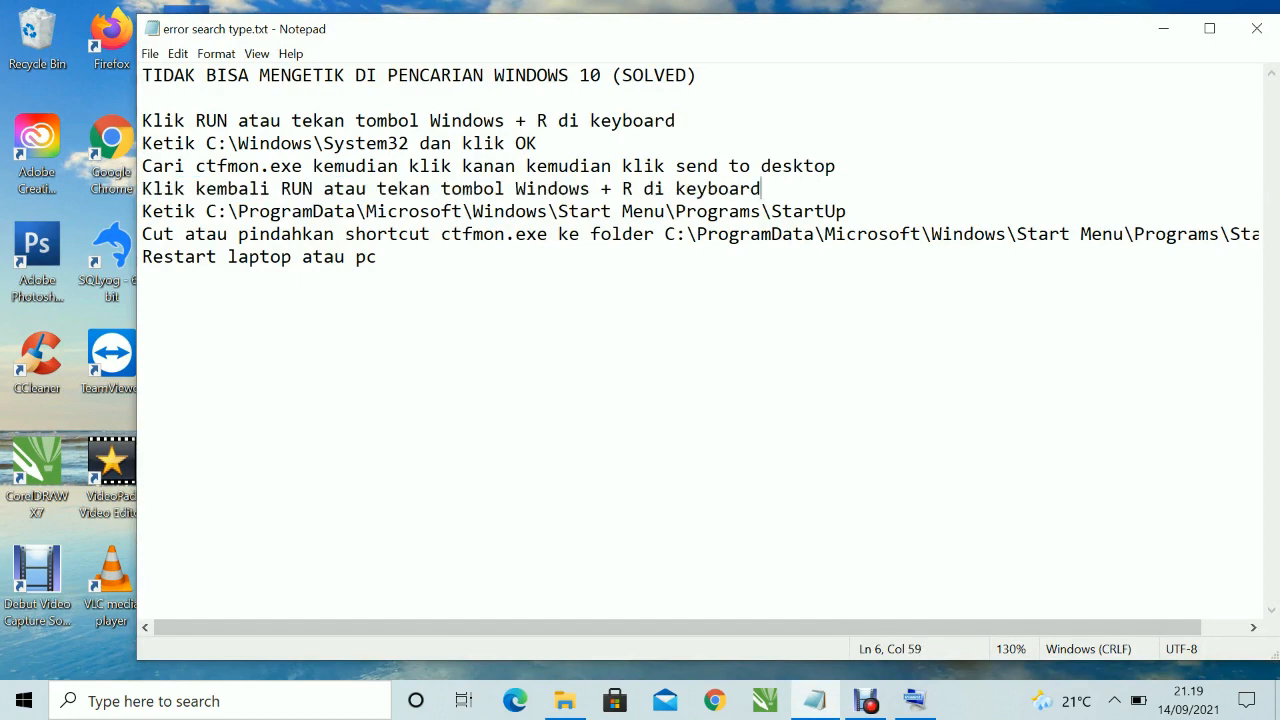
Step: Bring up the On-Screen Keyboard, use it to open the Run dialog, and minimize the keyboard
click(914, 703)
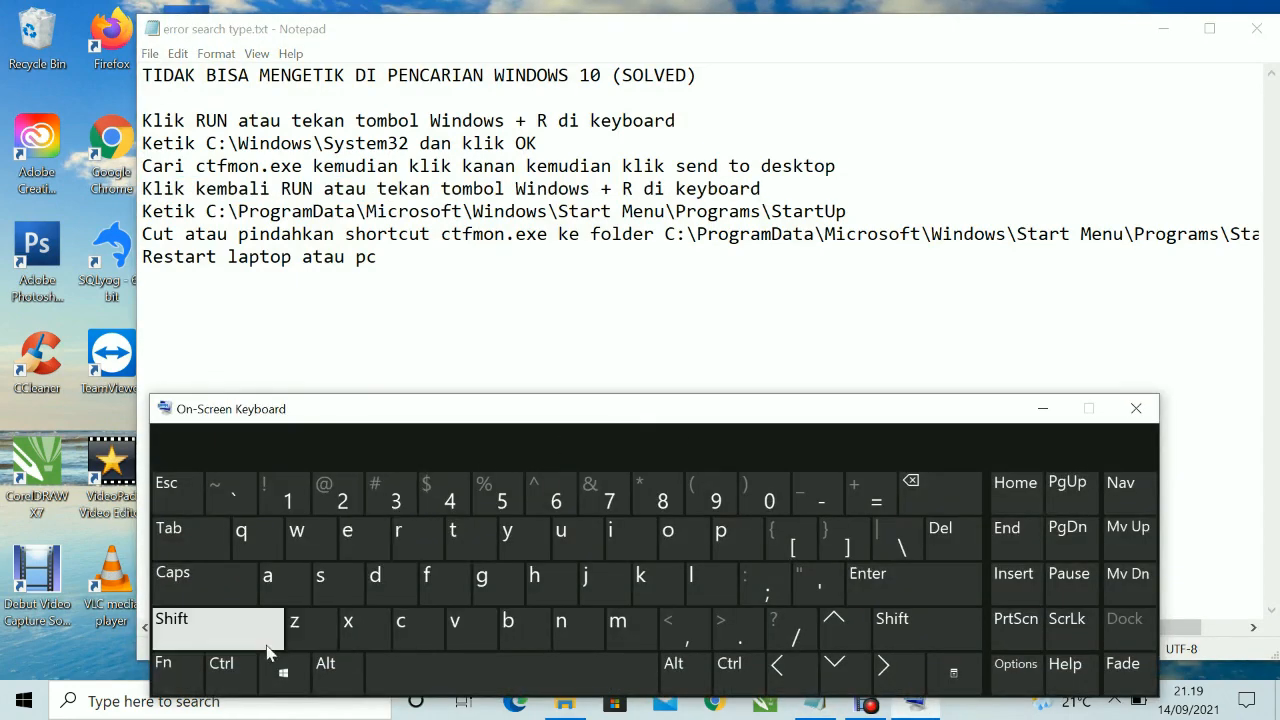
key(ctrl)
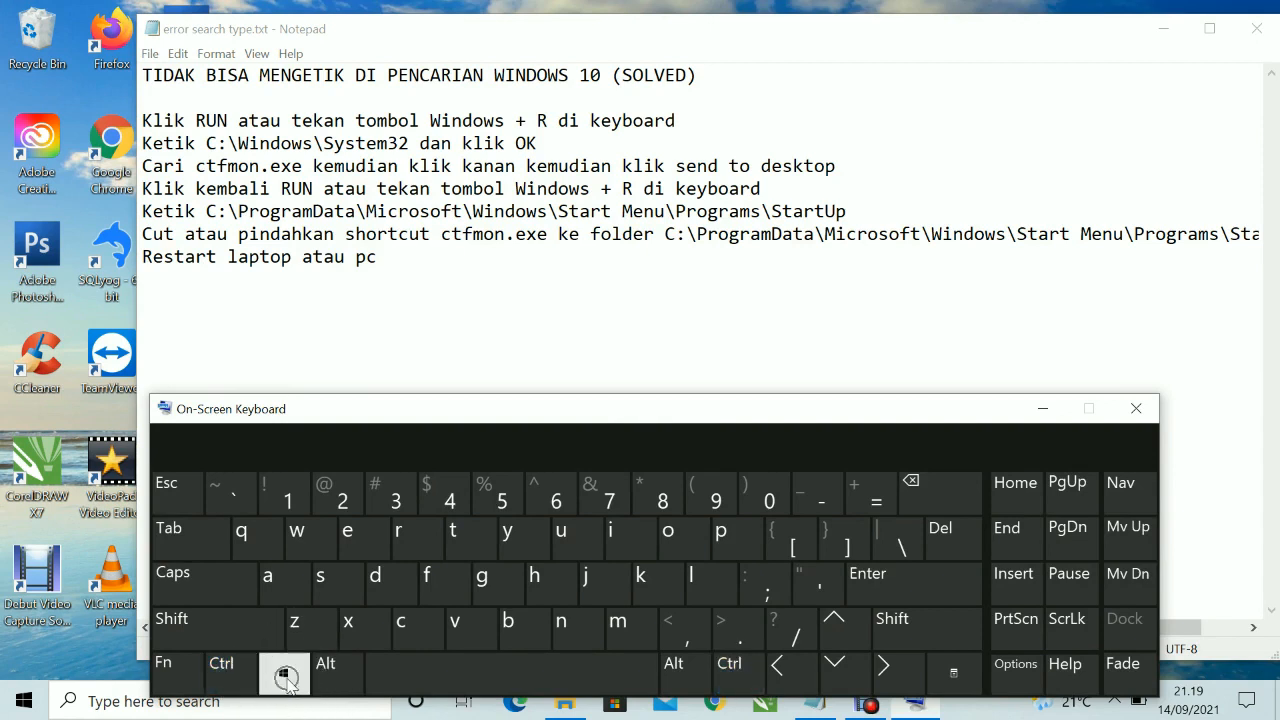
click(286, 678)
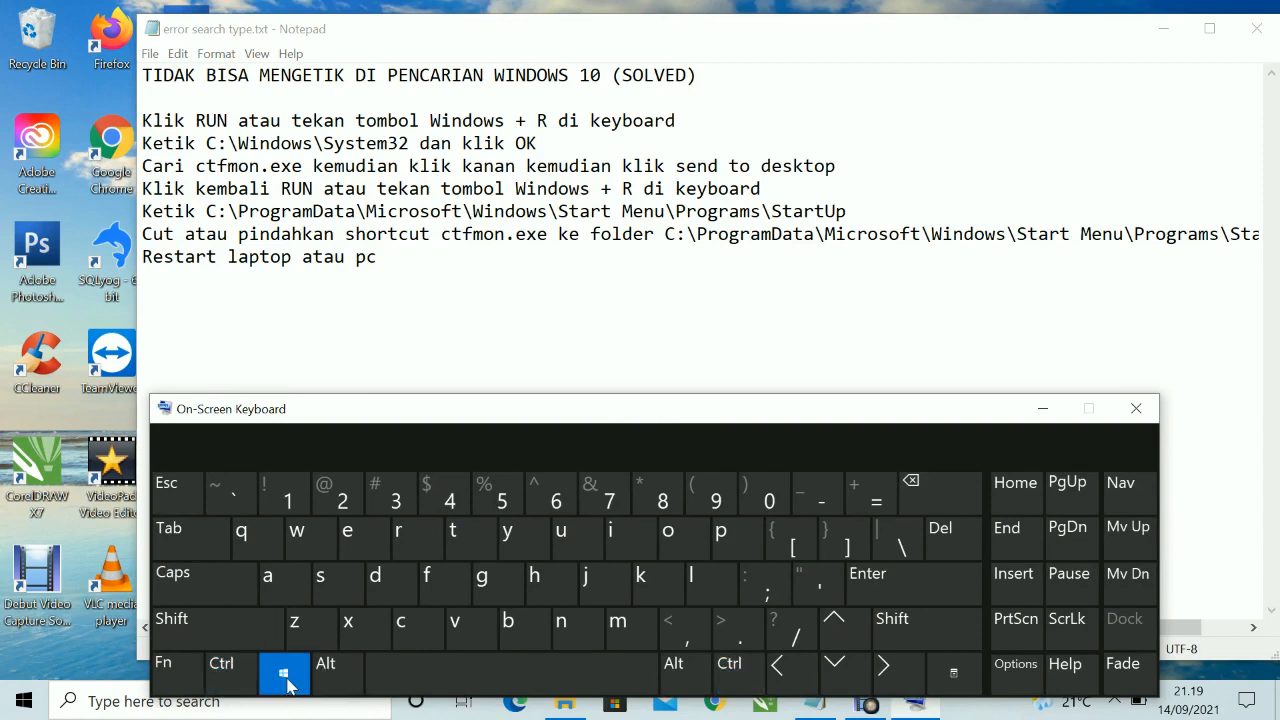
click(410, 550)
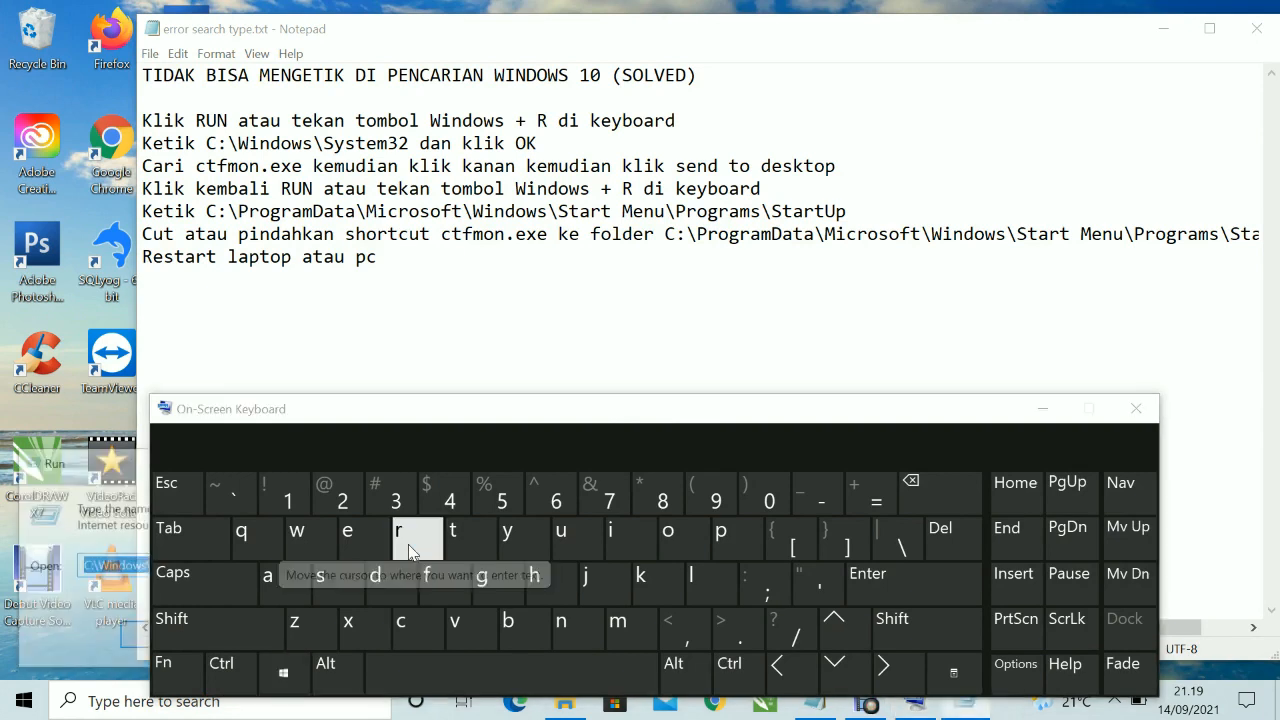
click(1040, 412)
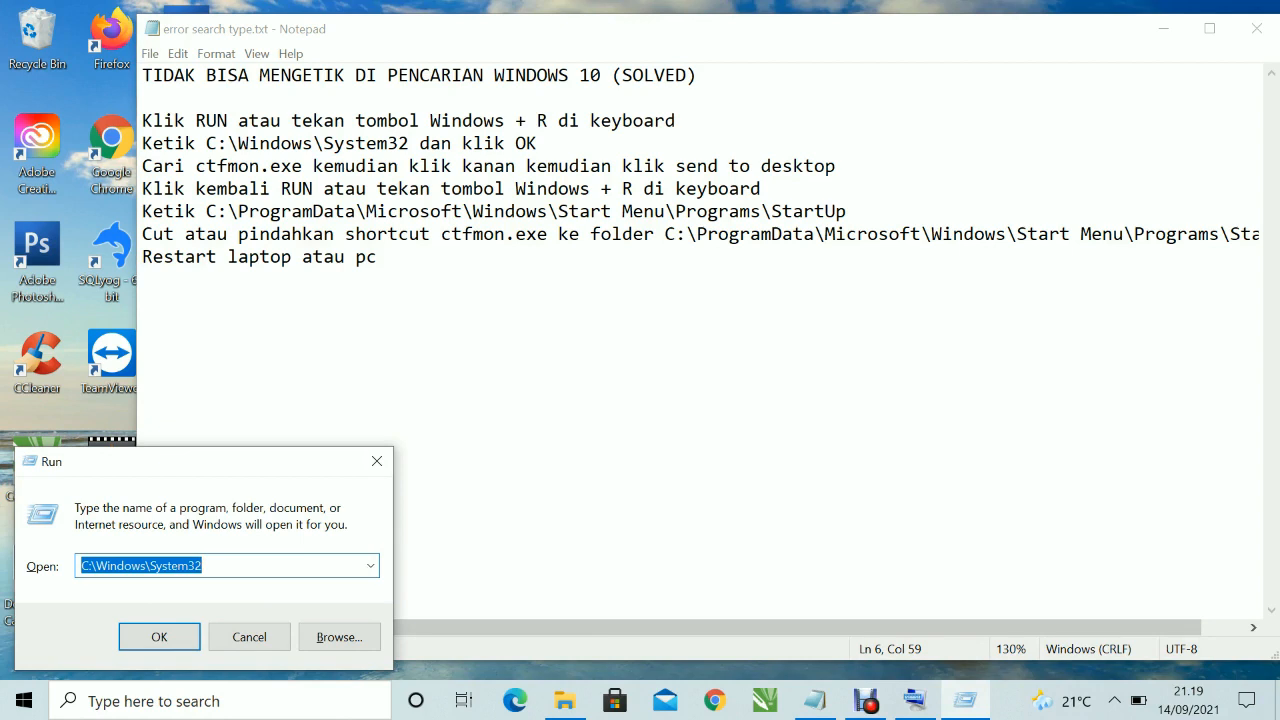
Step: Copy the path C:\ProgramData\Microsoft\Windows\Start Menu\Programs\StartUp from the Notepad instructions
drag(206, 211, 846, 211)
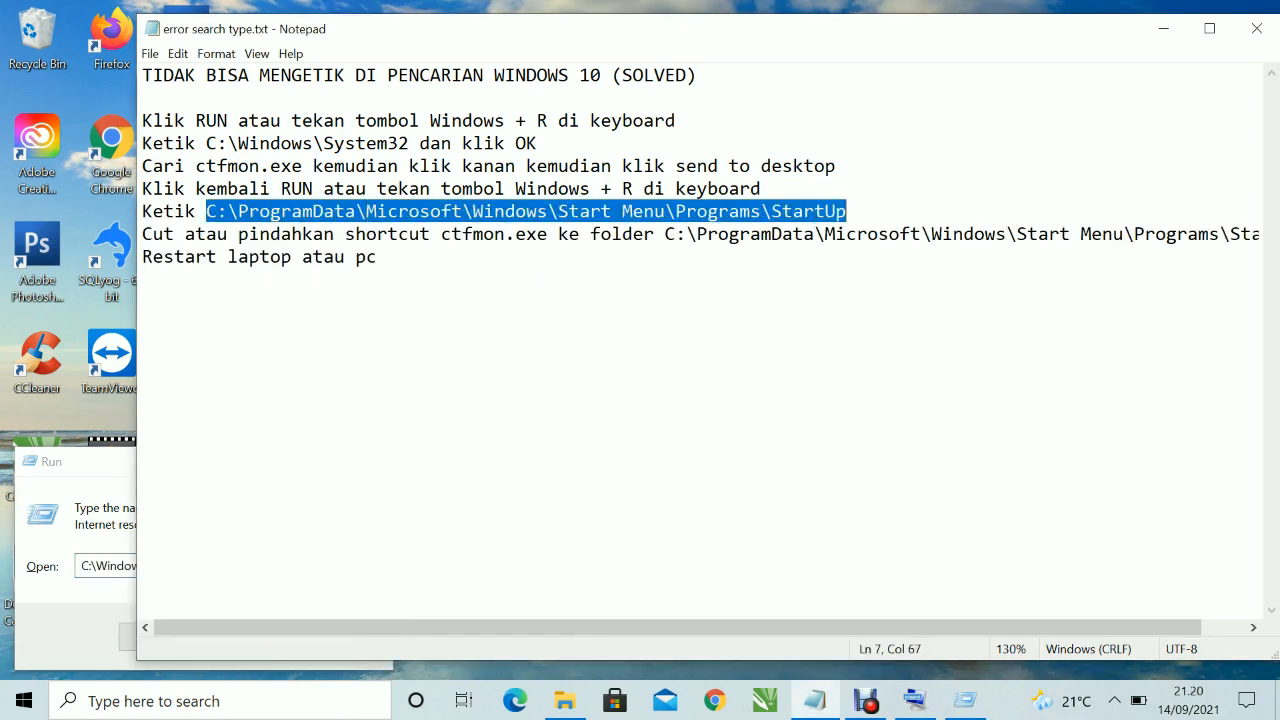
right_click(791, 215)
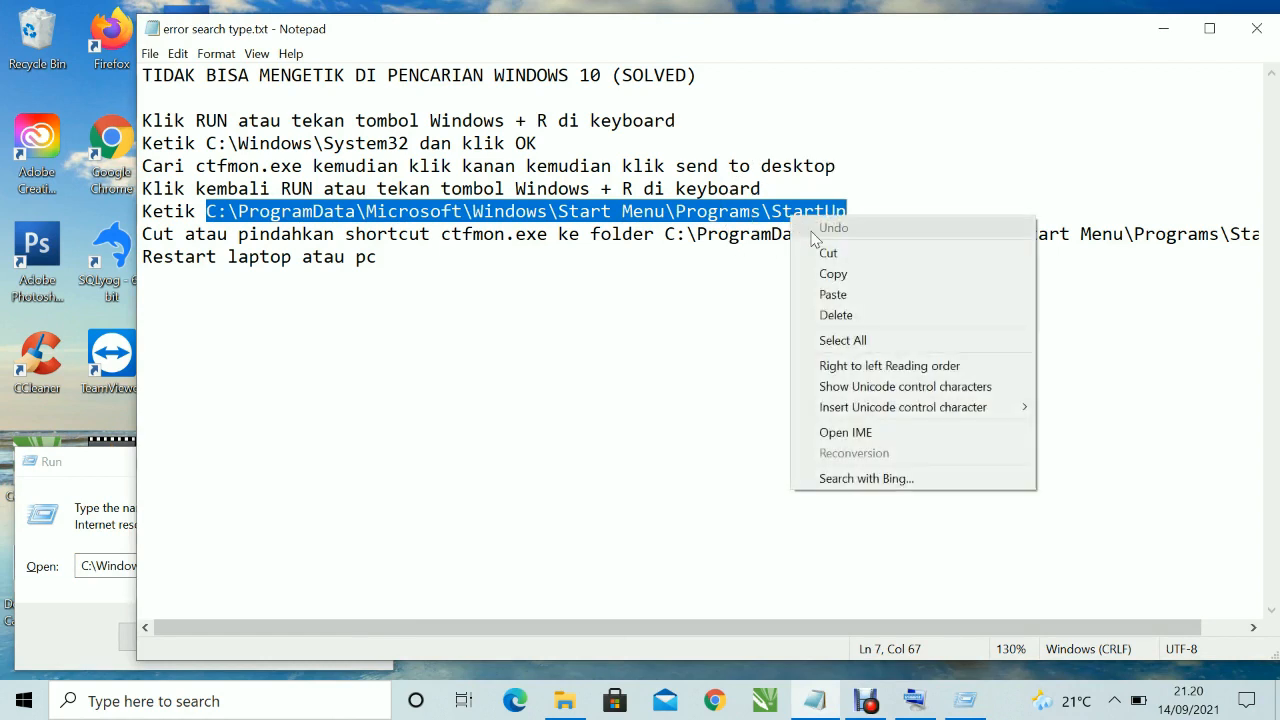
click(837, 284)
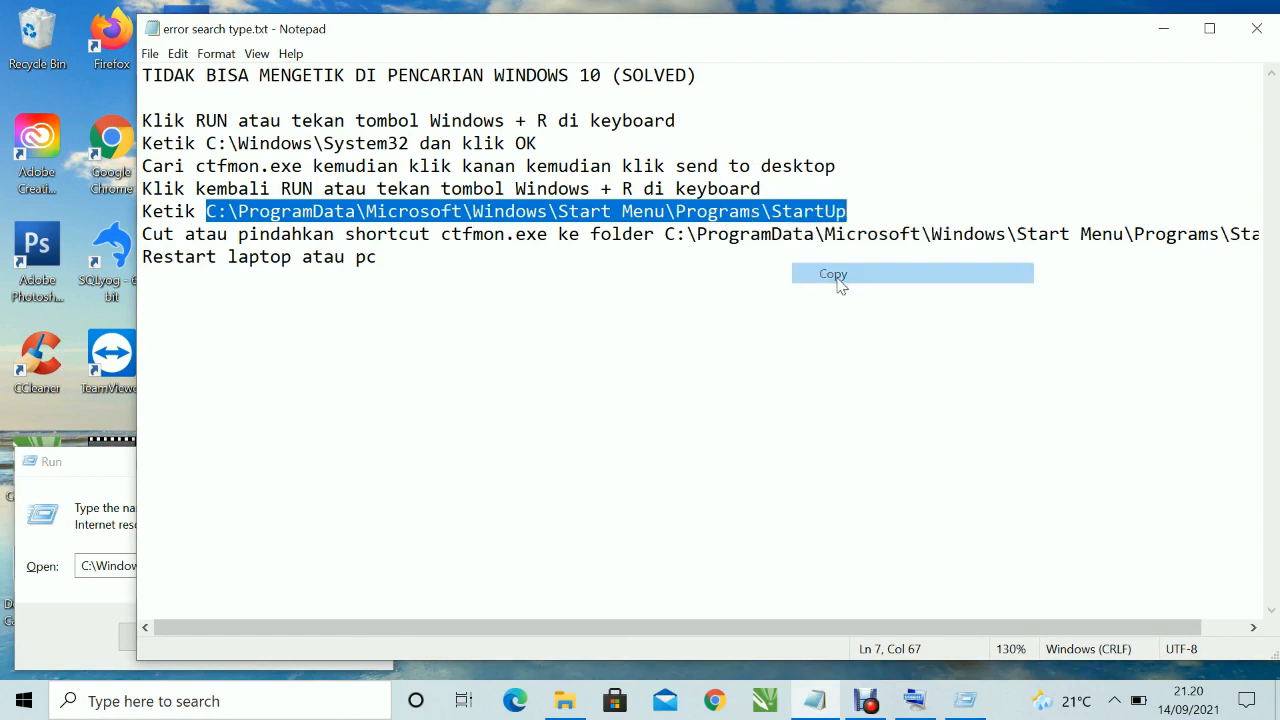
Step: Replace the path in the Run dialog with the copied StartUp path and open that folder
click(117, 481)
key(End)
key(shift+Left)
key(shift+Left)
key(shift+Left)
key(shift+Left)
key(shift+Left)
key(shift+Left)
key(shift+Left)
key(shift+Left)
key(shift+Left)
key(shift+Left)
key(shift+Left)
key(shift+Left)
key(shift+Left)
key(shift+Left)
key(shift+Left)
key(shift+Left)
key(shift+Left)
key(shift+Left)
key(shift+Left)
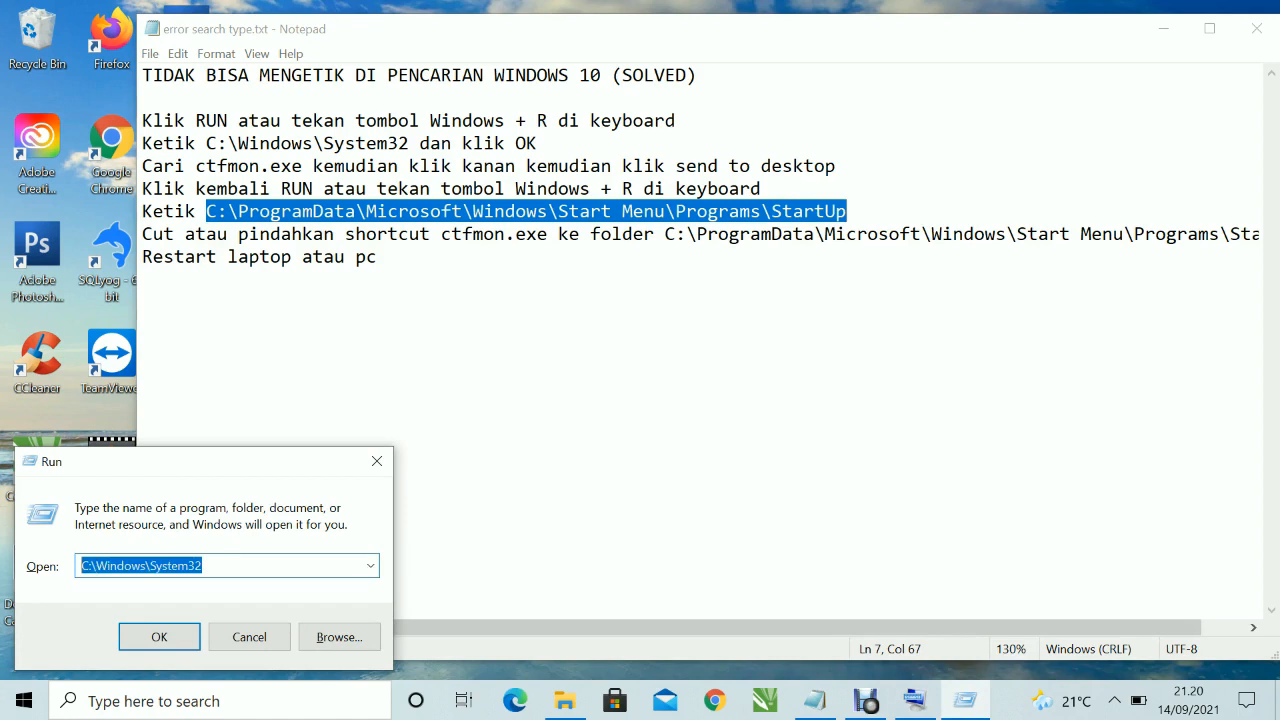
right_click(110, 565)
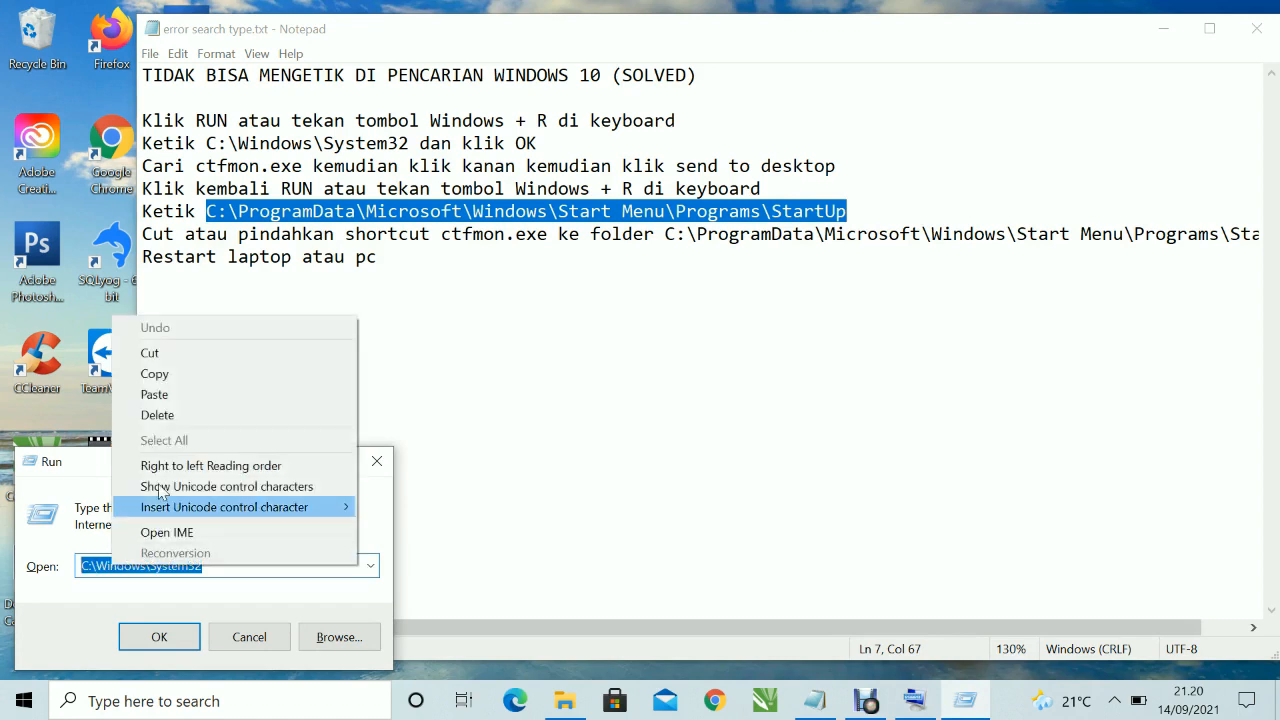
click(178, 391)
key(shift+Left)
key(shift+Left)
key(shift+Left)
key(shift+Left)
key(shift+Left)
key(shift+Left)
key(shift+Left)
key(shift+Left)
key(shift+Left)
key(shift+Left)
key(shift+Left)
key(shift+Left)
key(shift+Left)
key(shift+Left)
key(shift+Left)
key(shift+Left)
key(shift+Left)
key(shift+Left)
key(shift+Left)
key(shift+Left)
click(142, 565)
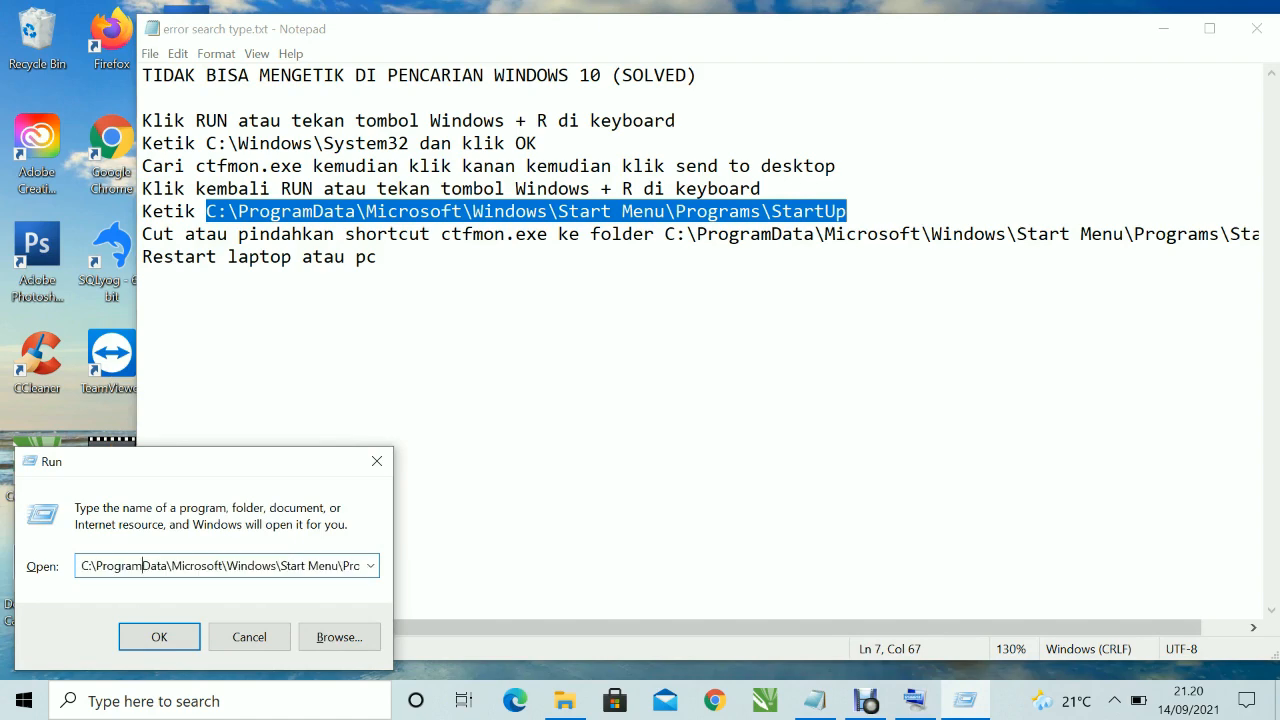
click(158, 642)
click(158, 642)
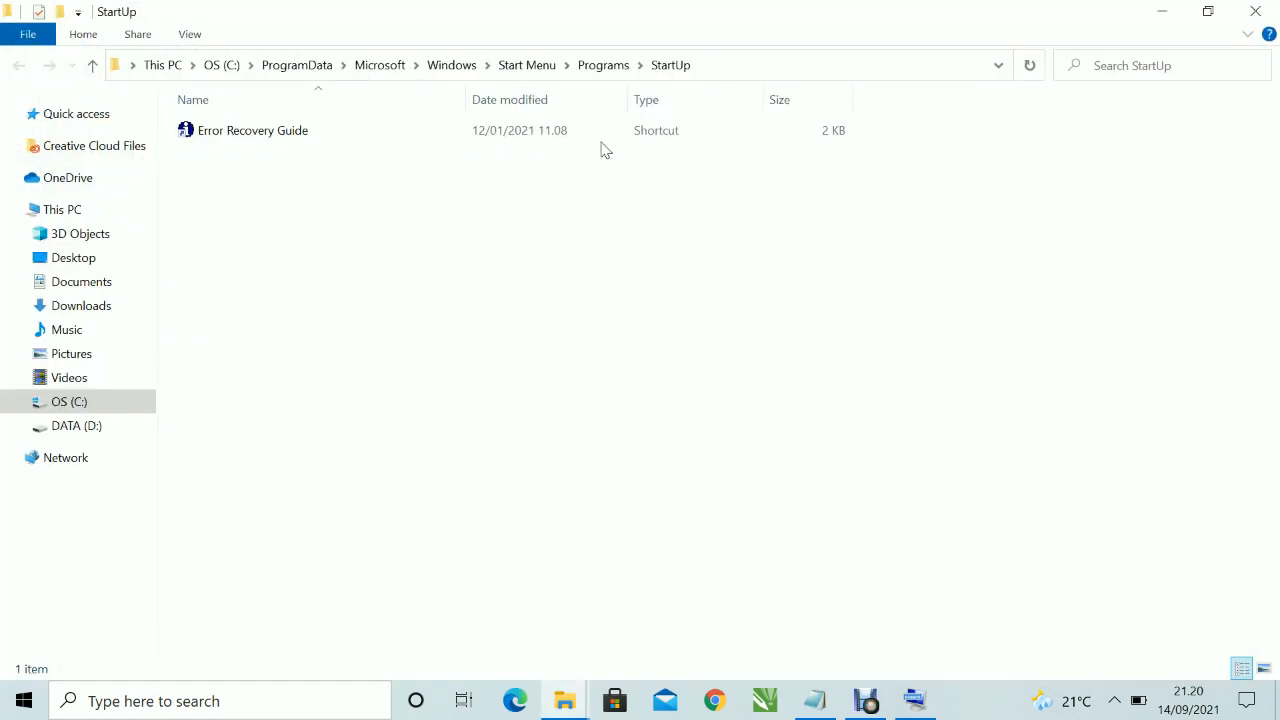
Step: Restore the StartUp window to a smaller size, minimize Notepad, and move the window clear of the desktop icons
double_click(1117, 20)
drag(1108, 45, 864, 371)
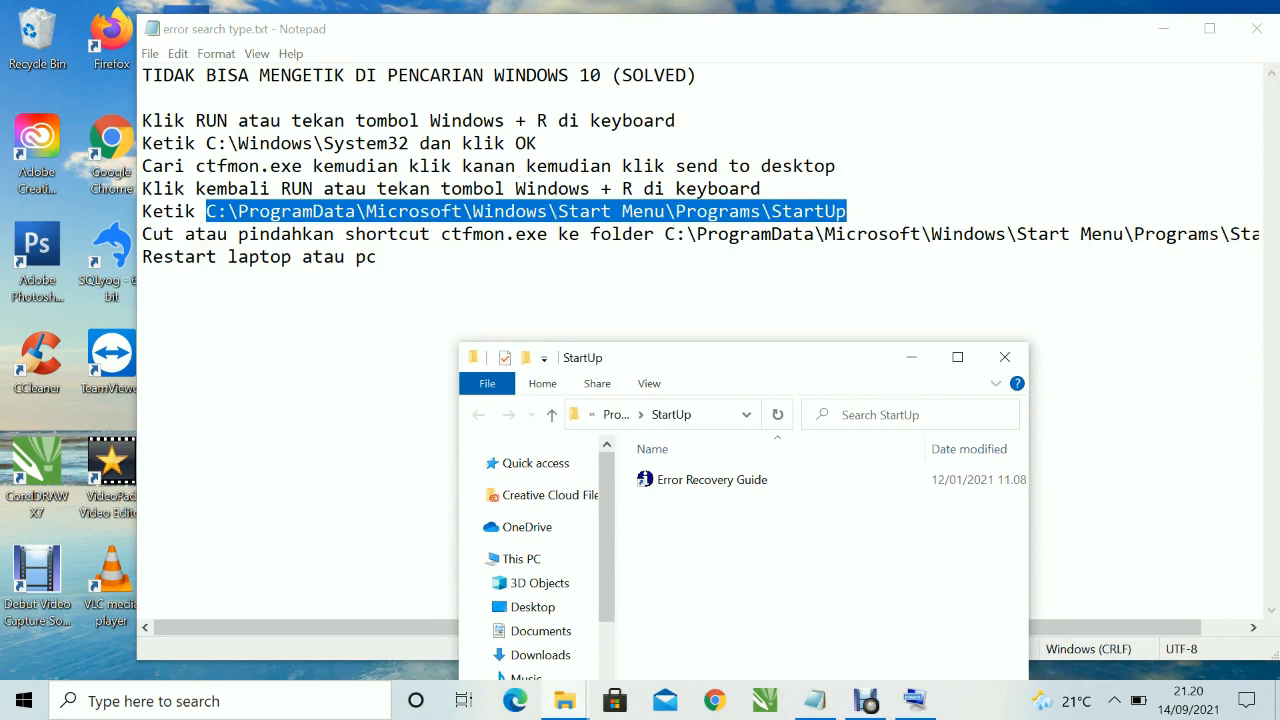
click(1166, 30)
drag(731, 376, 837, 165)
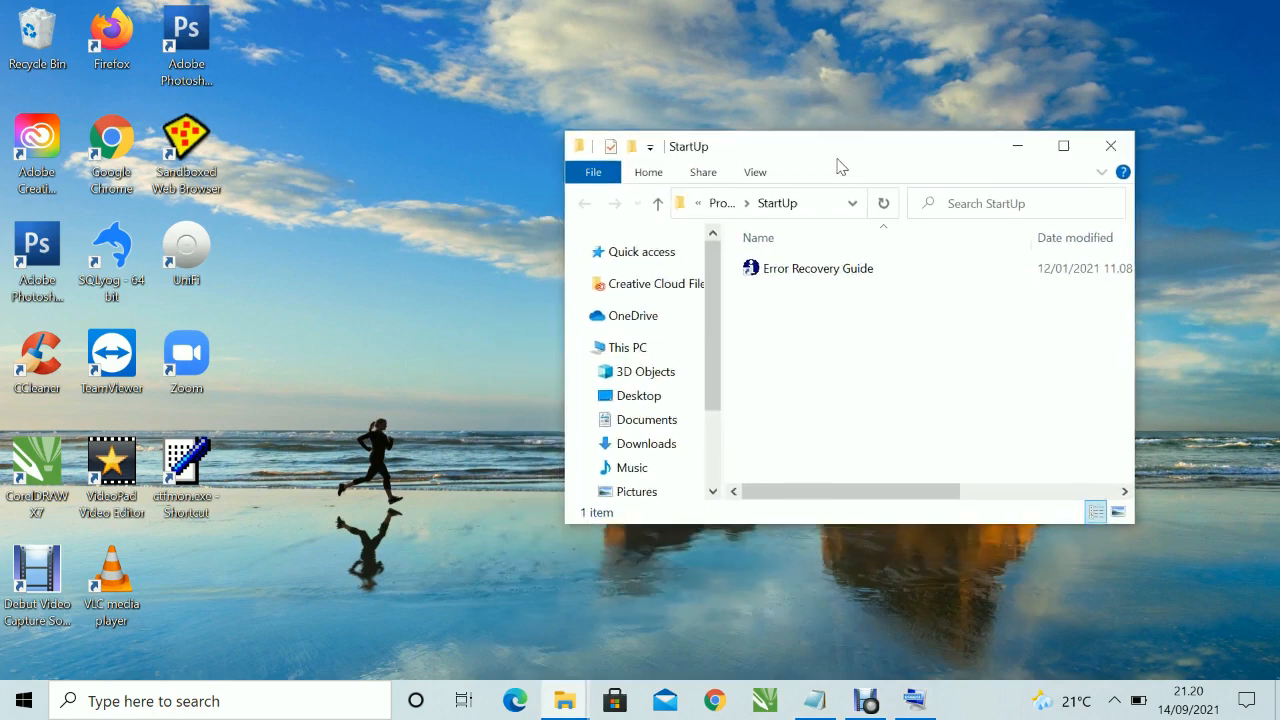
Step: Move the ctfmon.exe shortcut from the desktop into the StartUp folder with administrator permission, and close the folder window
click(190, 483)
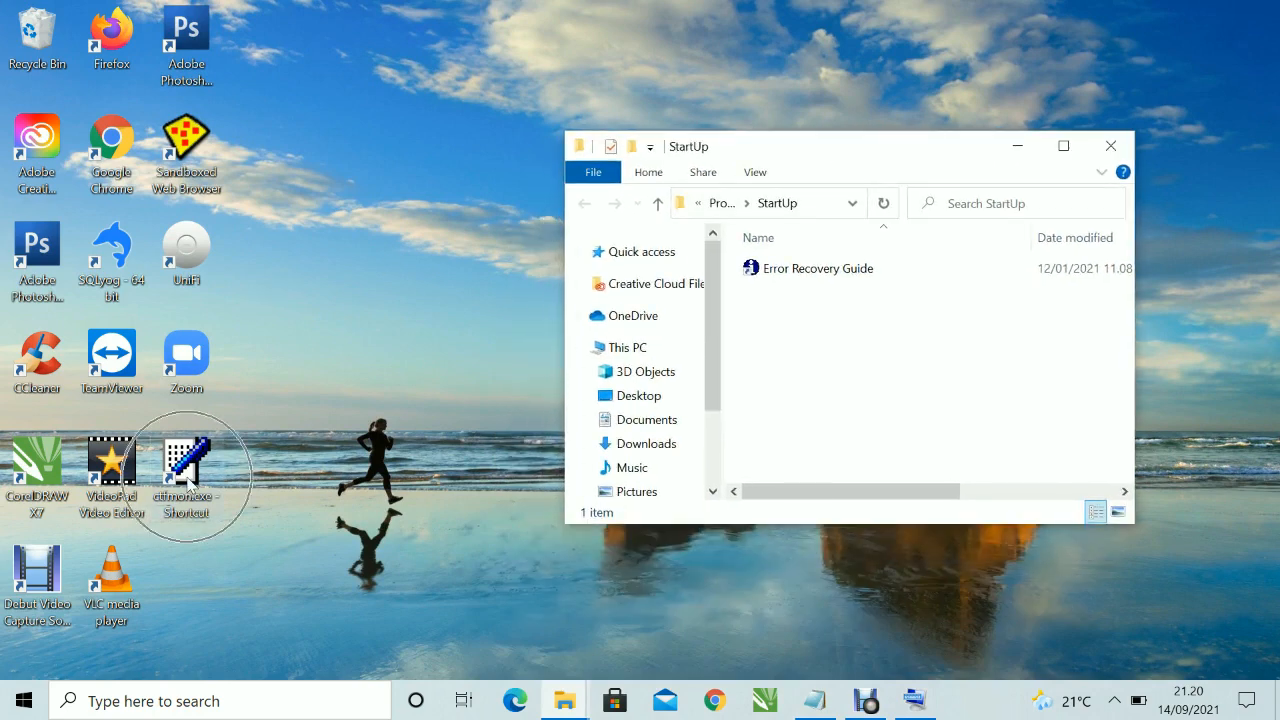
right_click(190, 483)
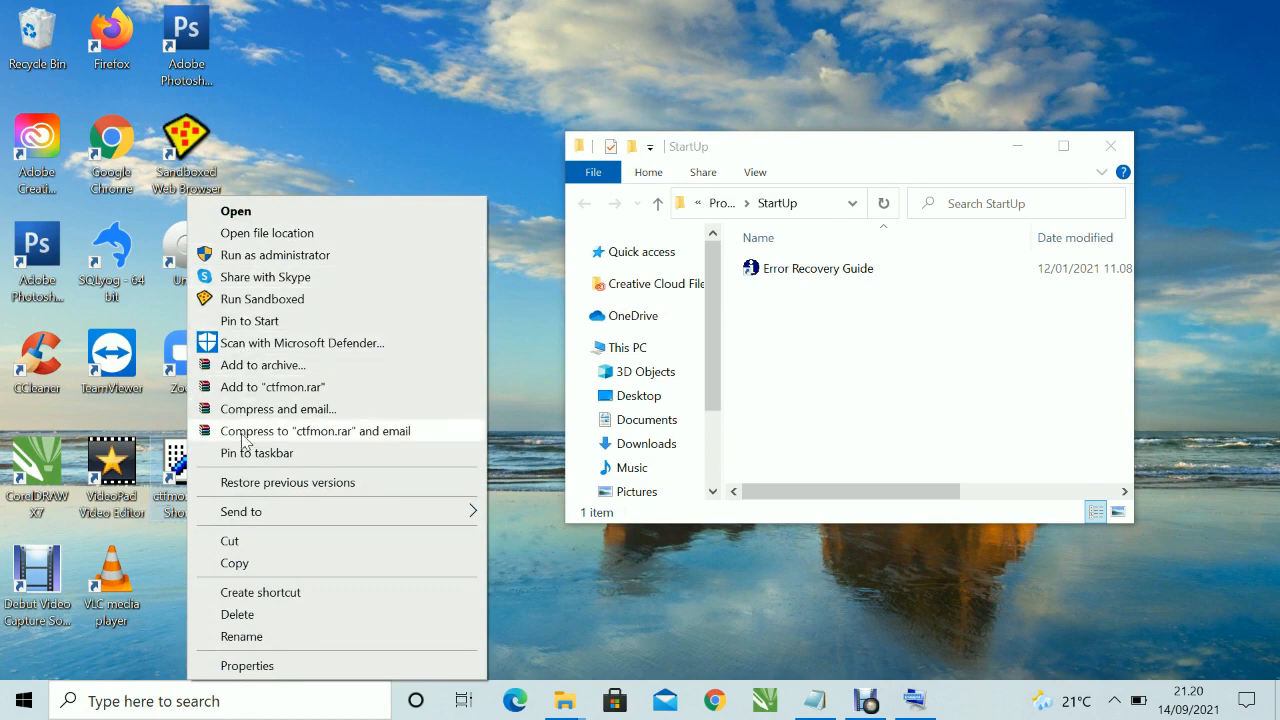
click(237, 541)
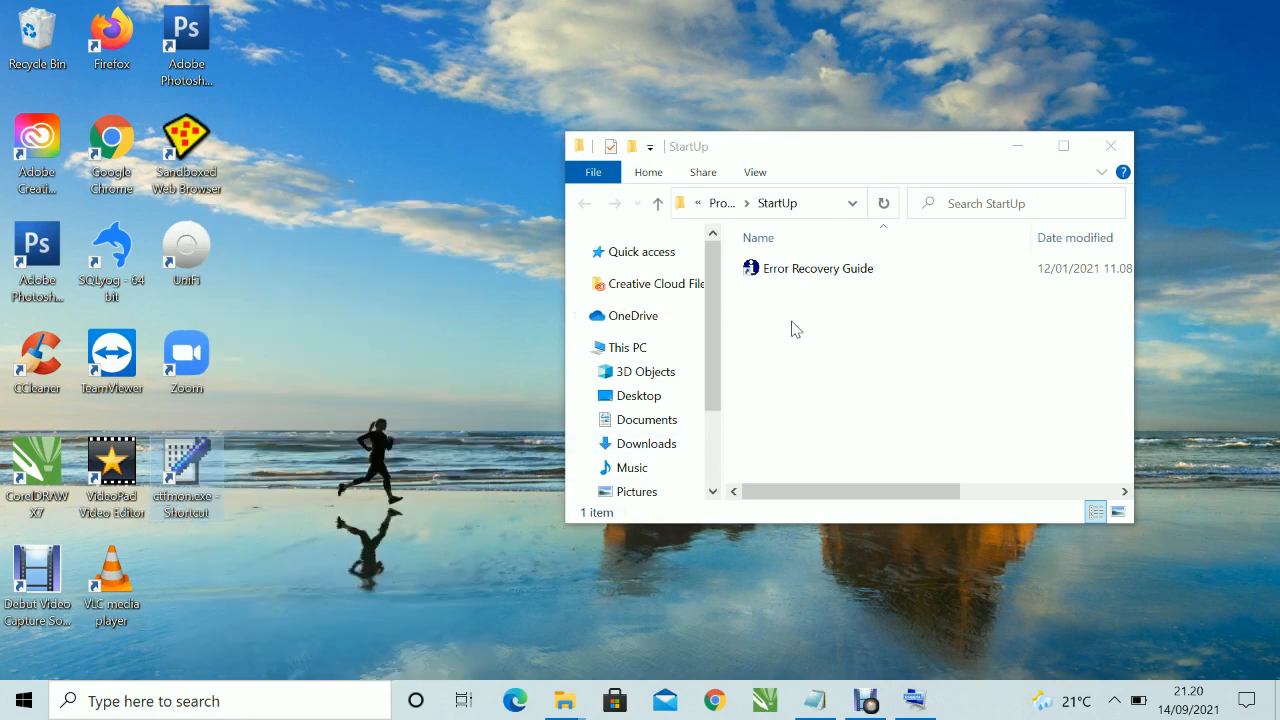
right_click(822, 360)
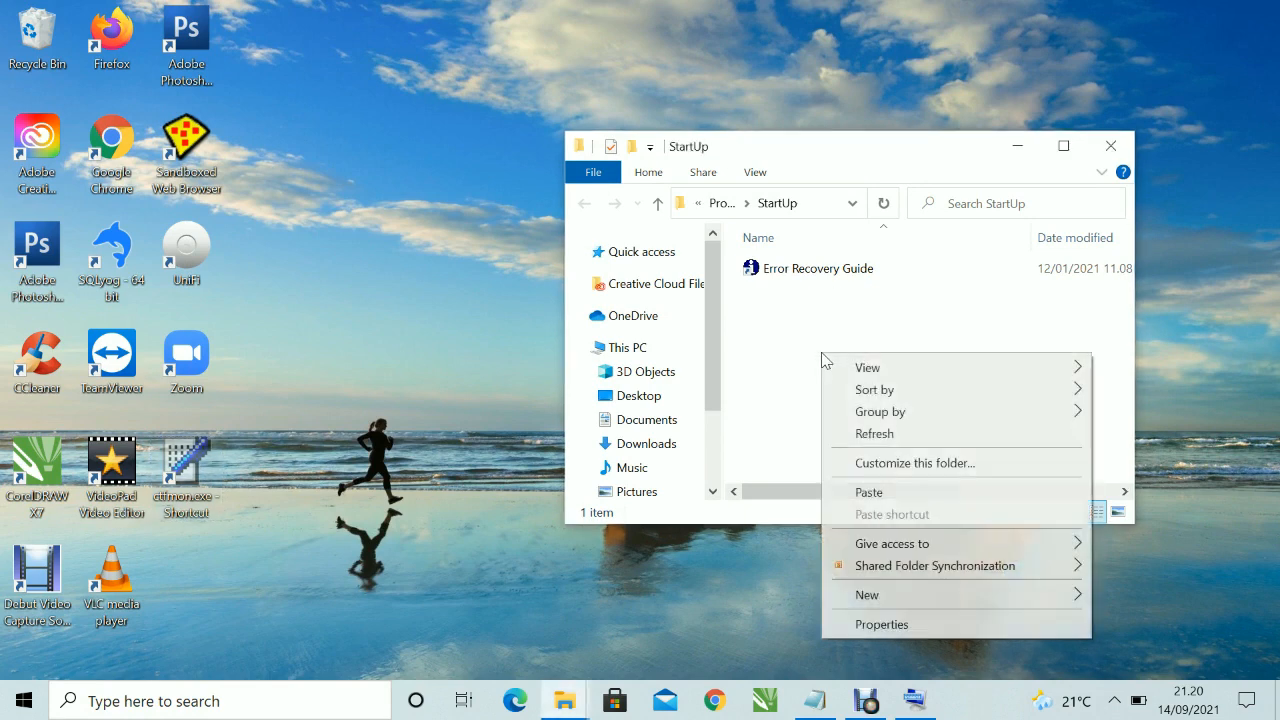
click(868, 494)
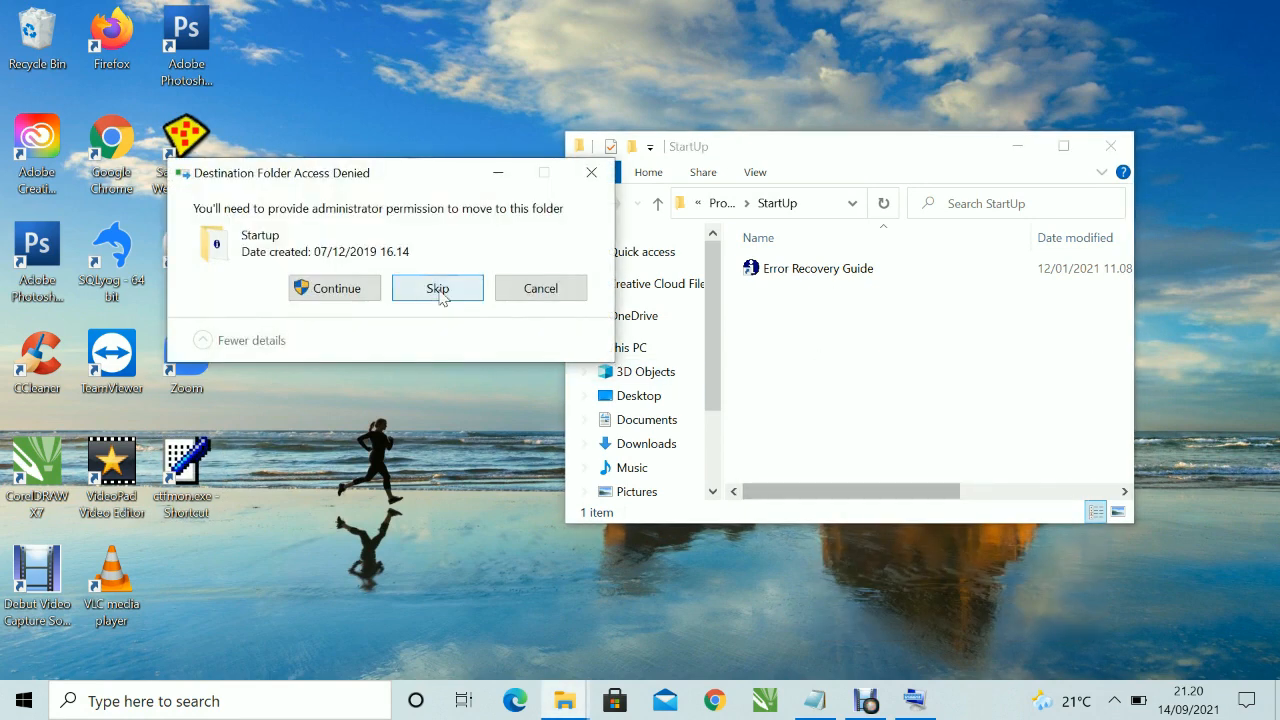
click(326, 290)
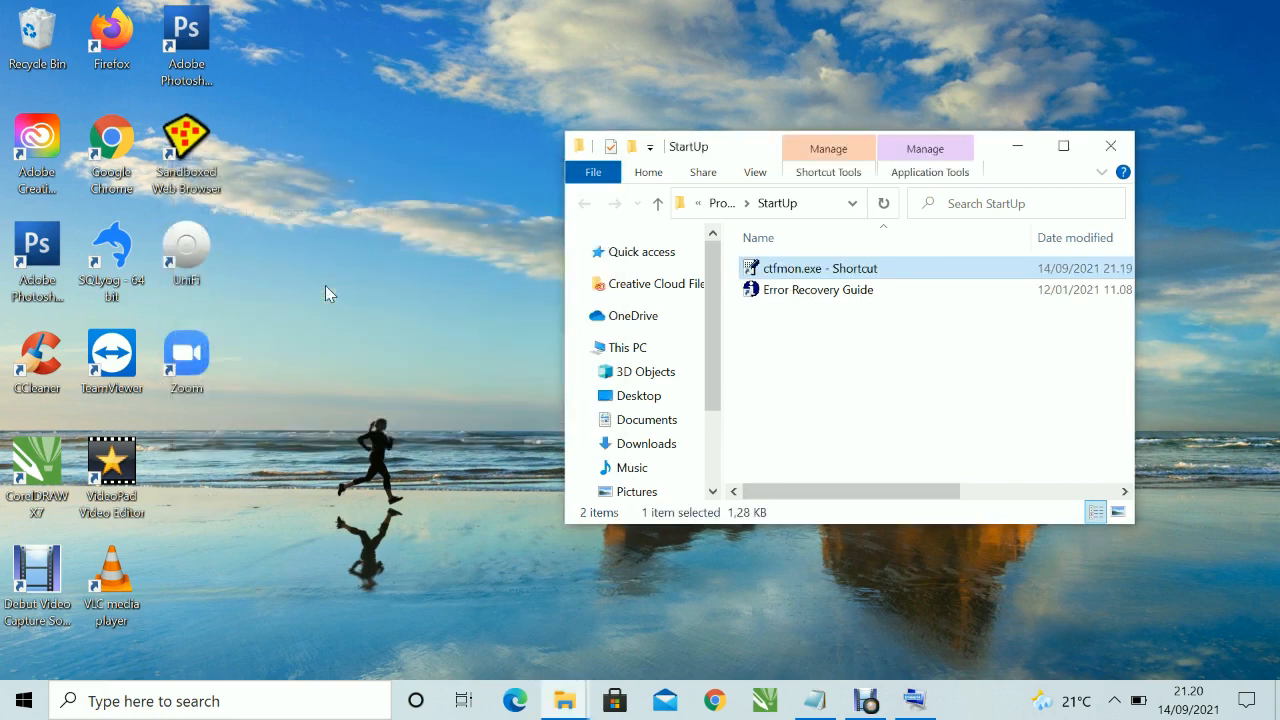
click(877, 383)
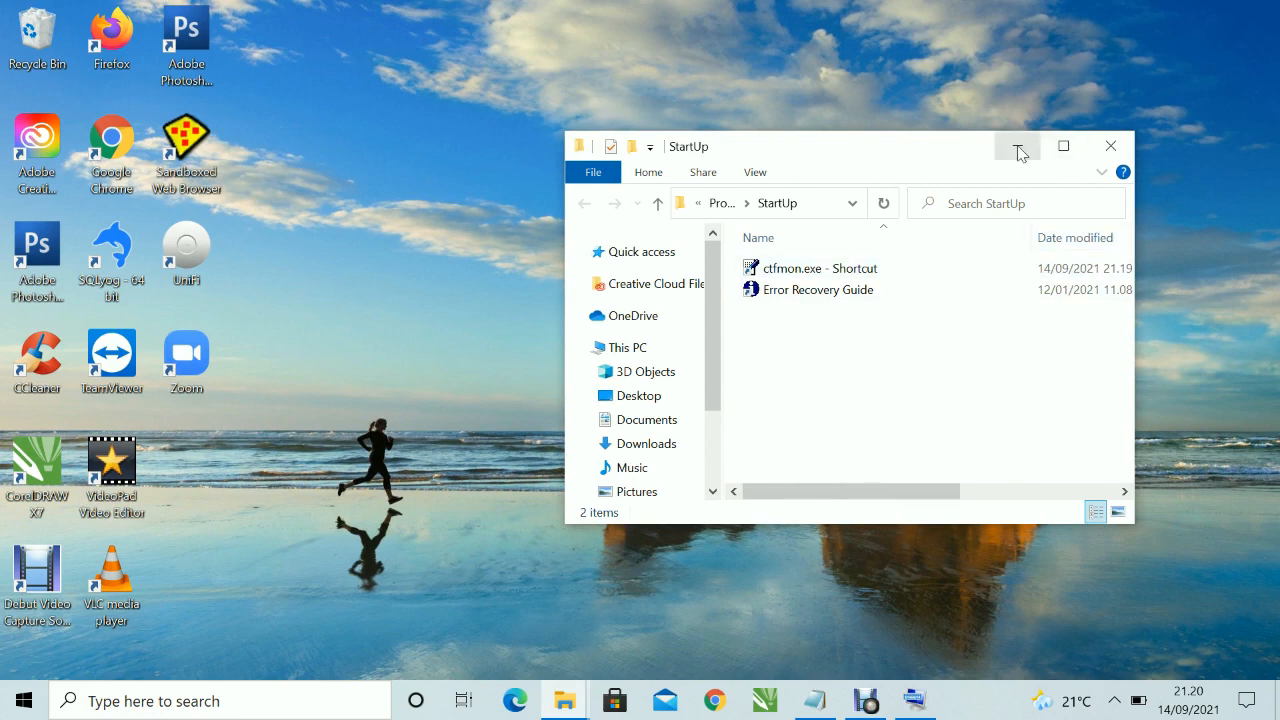
click(1108, 150)
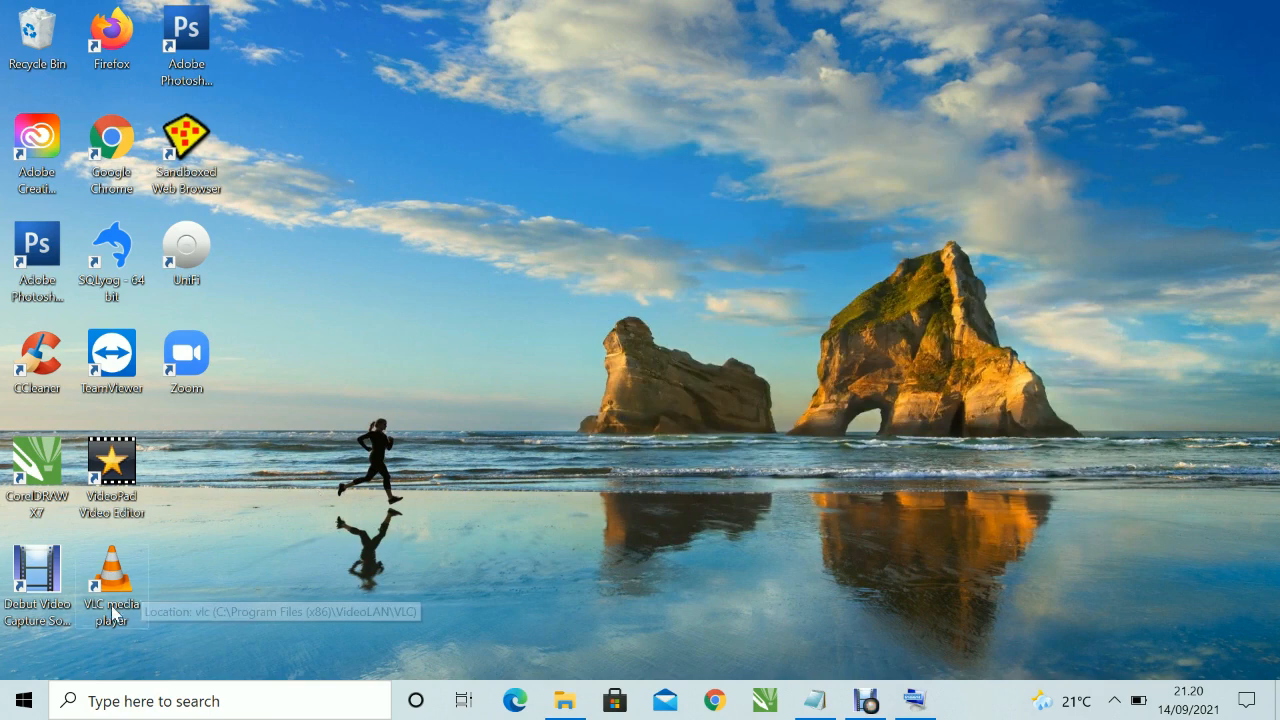
Step: Restart the computer
click(28, 704)
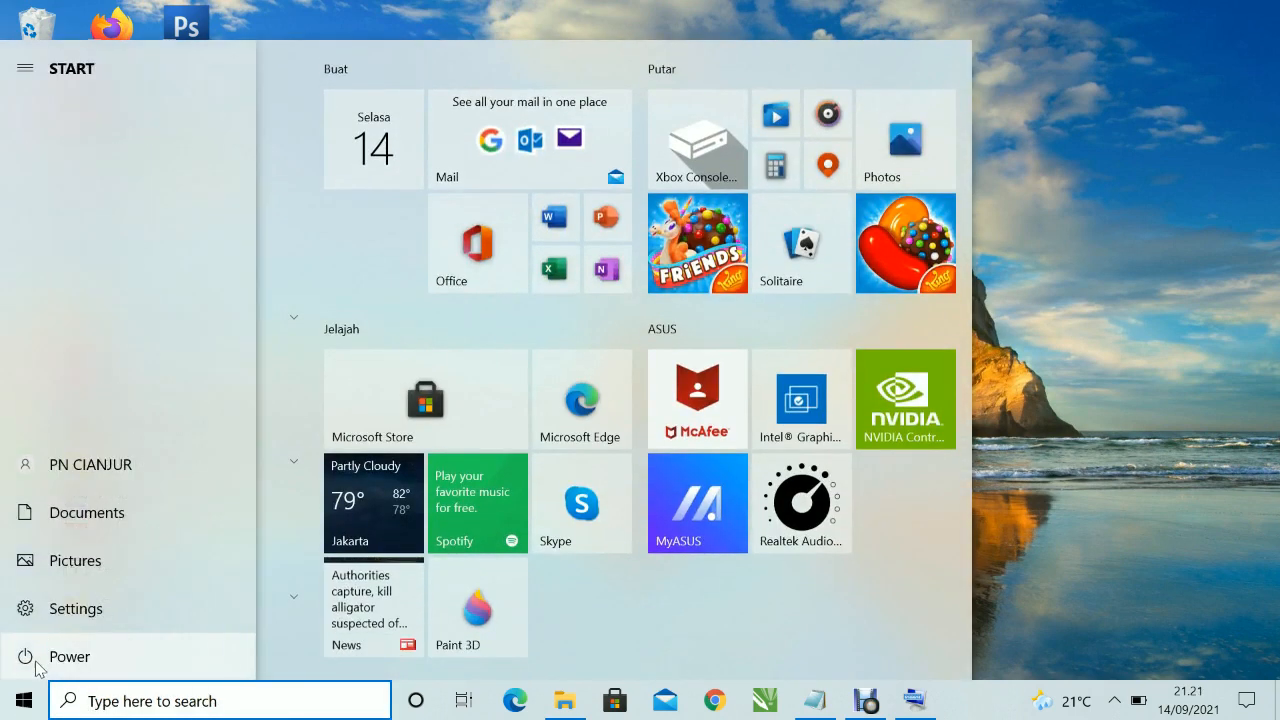
click(36, 662)
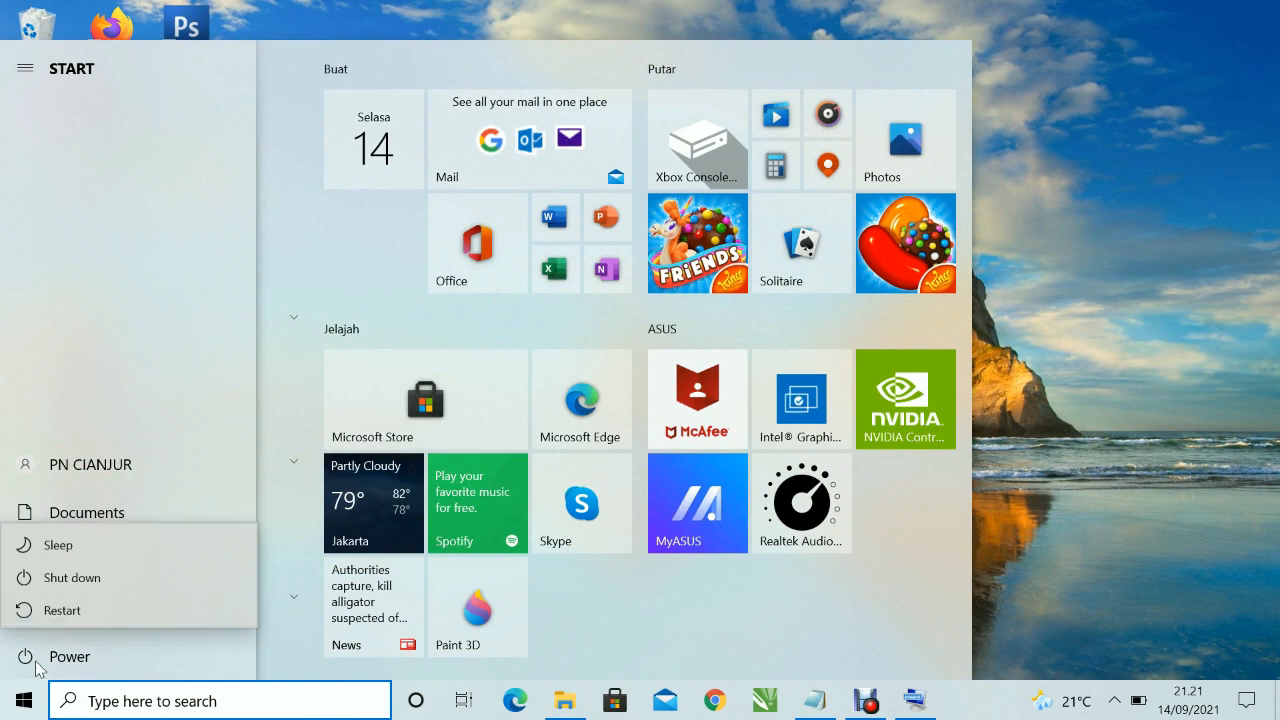
click(62, 607)
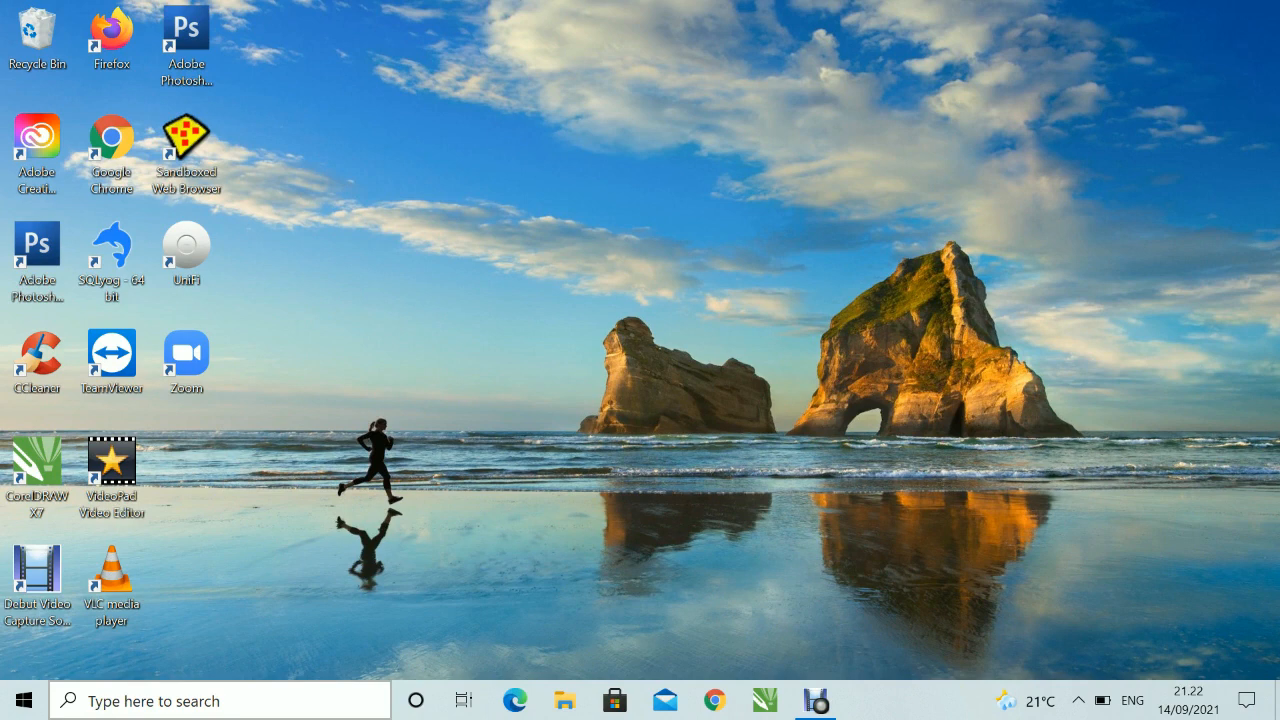
Step: Test the taskbar search by entering the random text "ghjuygfdghjj", clear it, and close the search
click(210, 701)
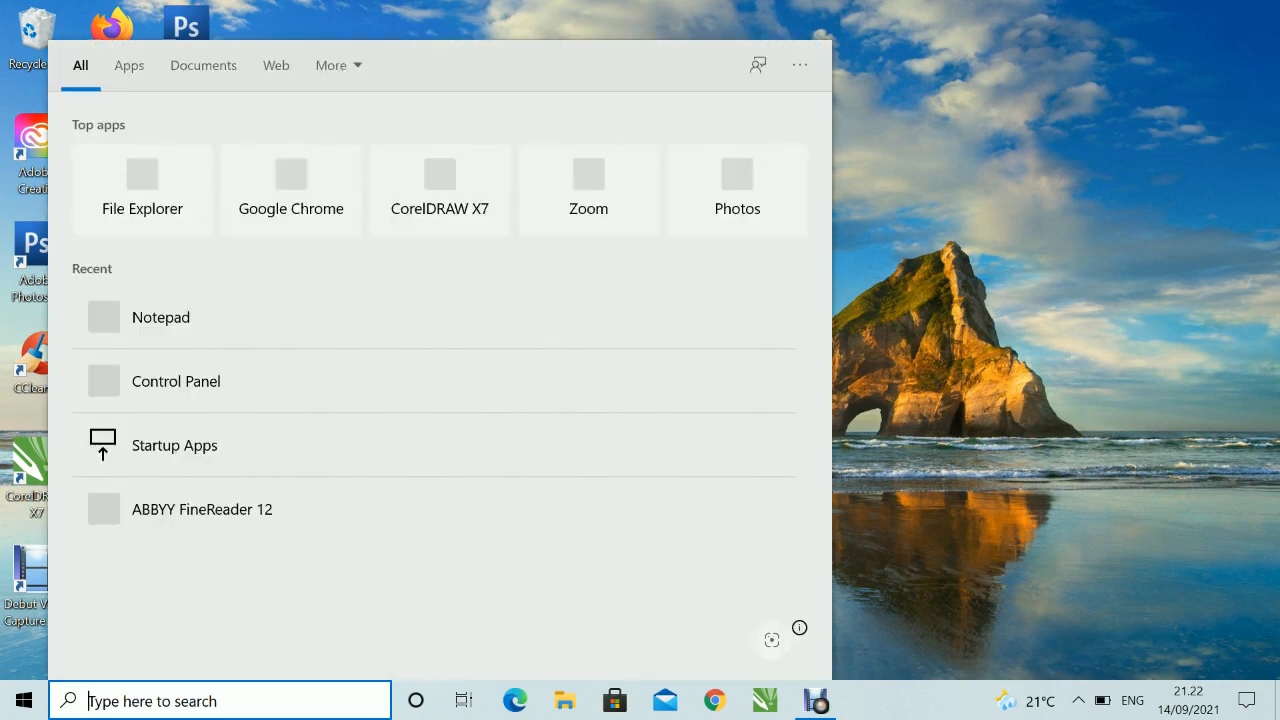
text(ghjuygfdghjj)
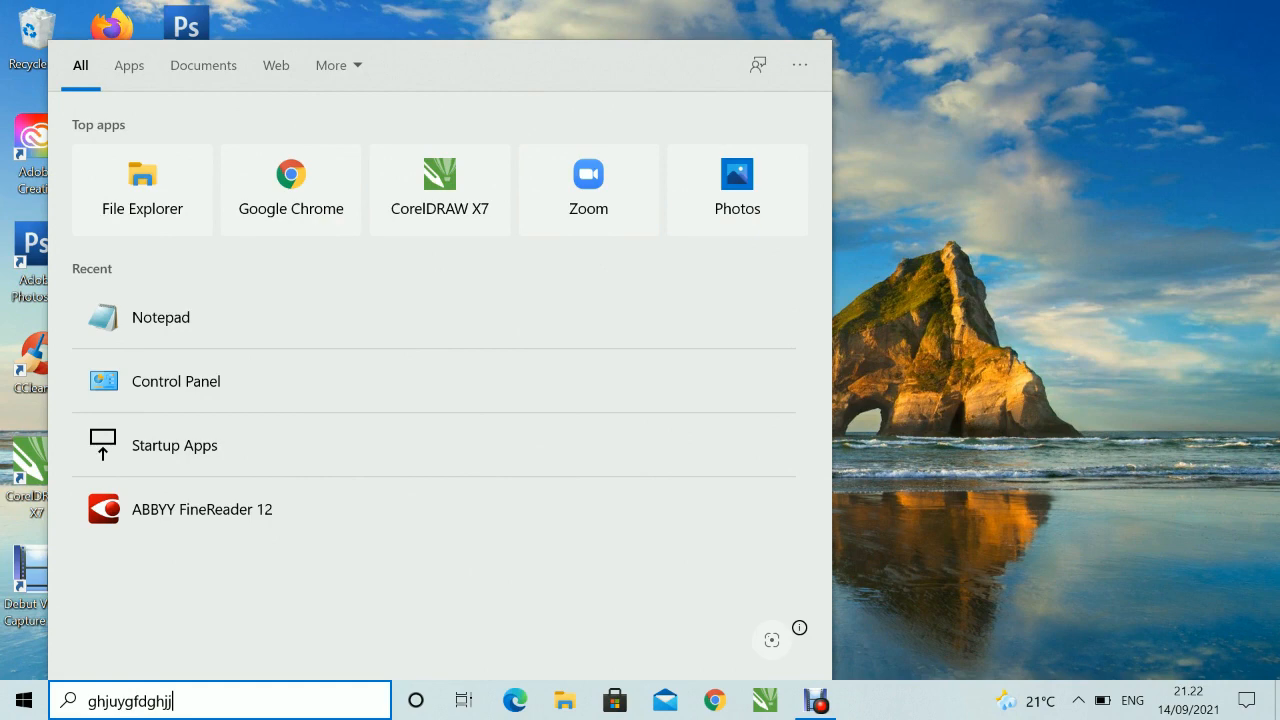
key(BackSpace)
key(BackSpace)
key(BackSpace)
key(BackSpace)
key(BackSpace)
key(BackSpace)
key(BackSpace)
key(BackSpace)
key(BackSpace)
key(BackSpace)
key(BackSpace)
key(BackSpace)
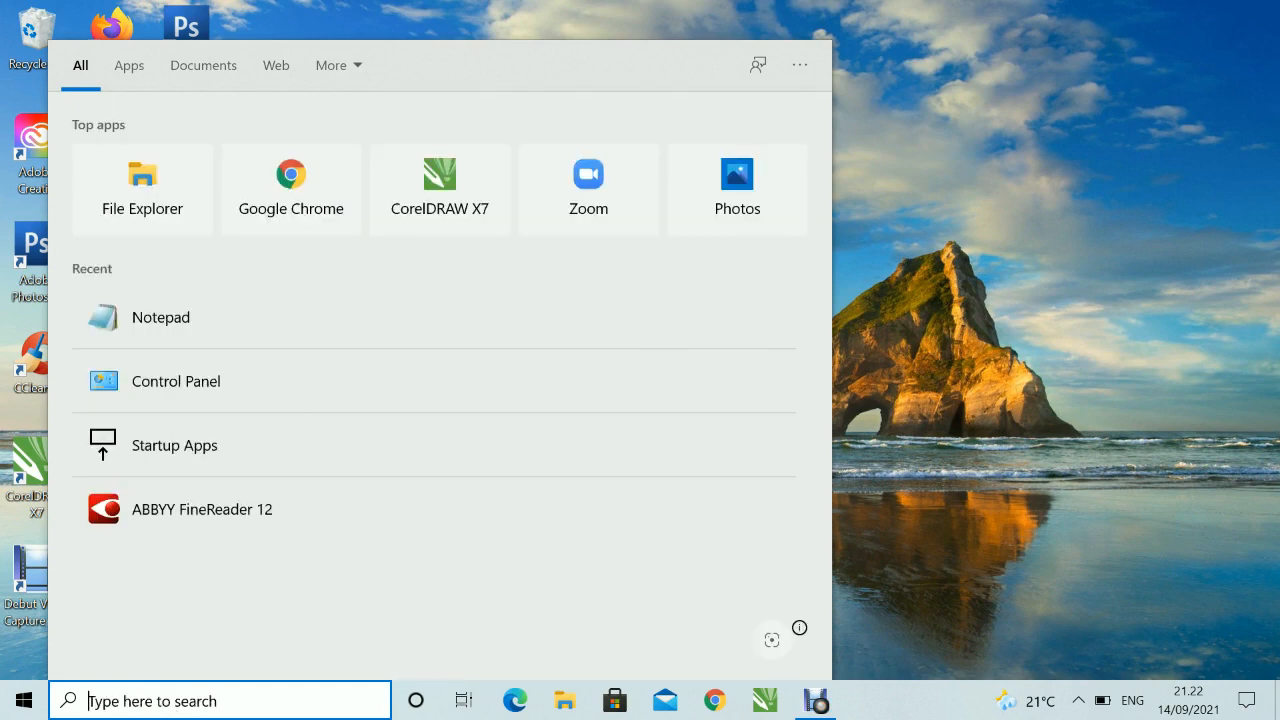
click(977, 608)
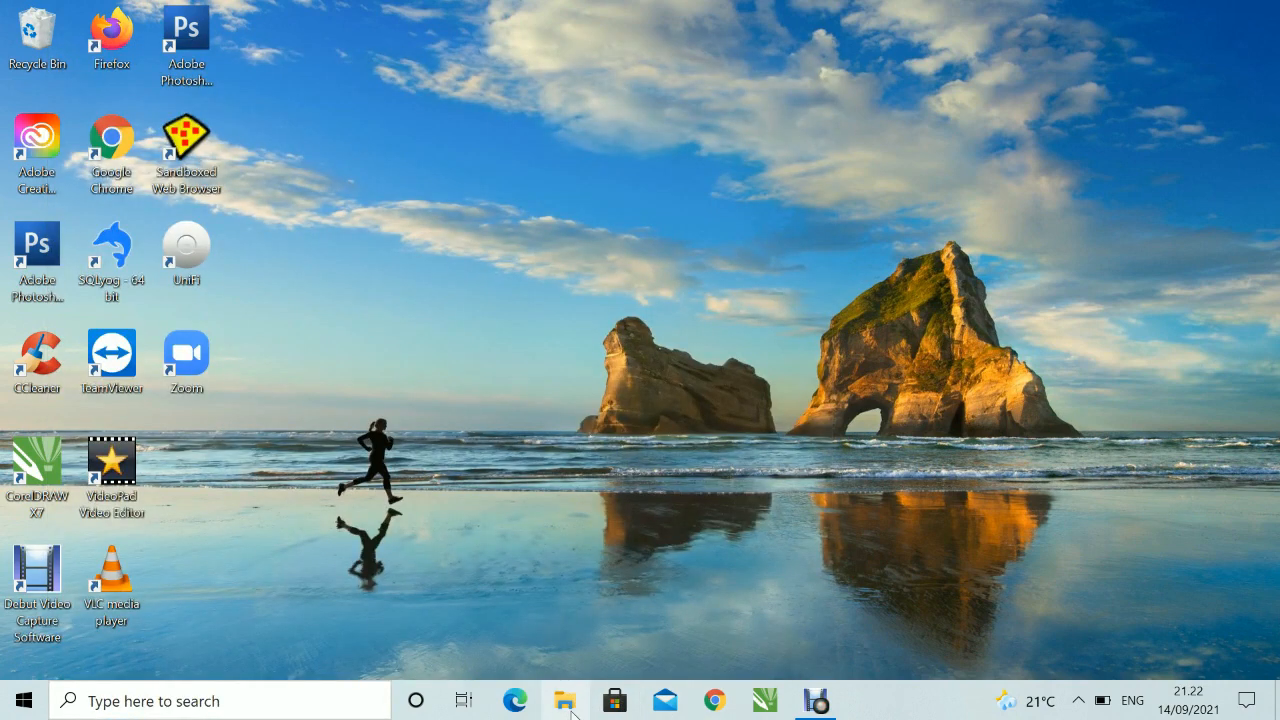
Step: Test File Explorer's search by entering "syste", clear the text, and close the File Explorer window
click(572, 704)
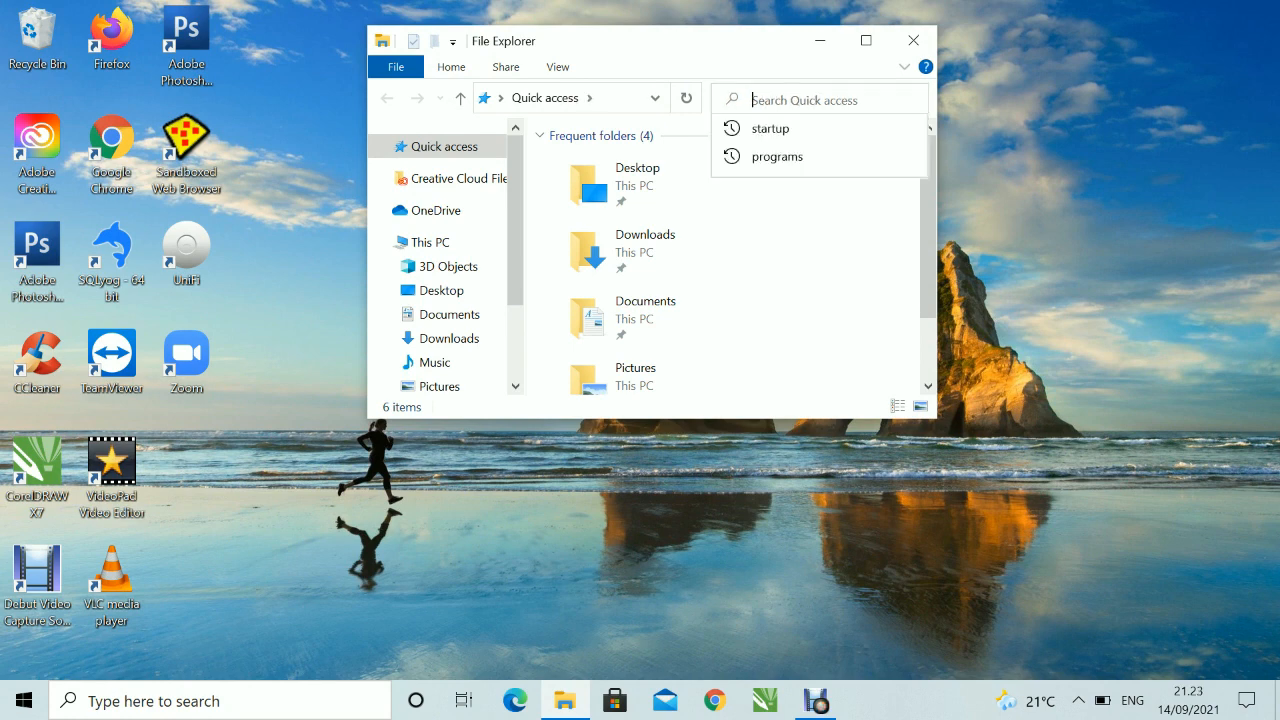
text(syste)
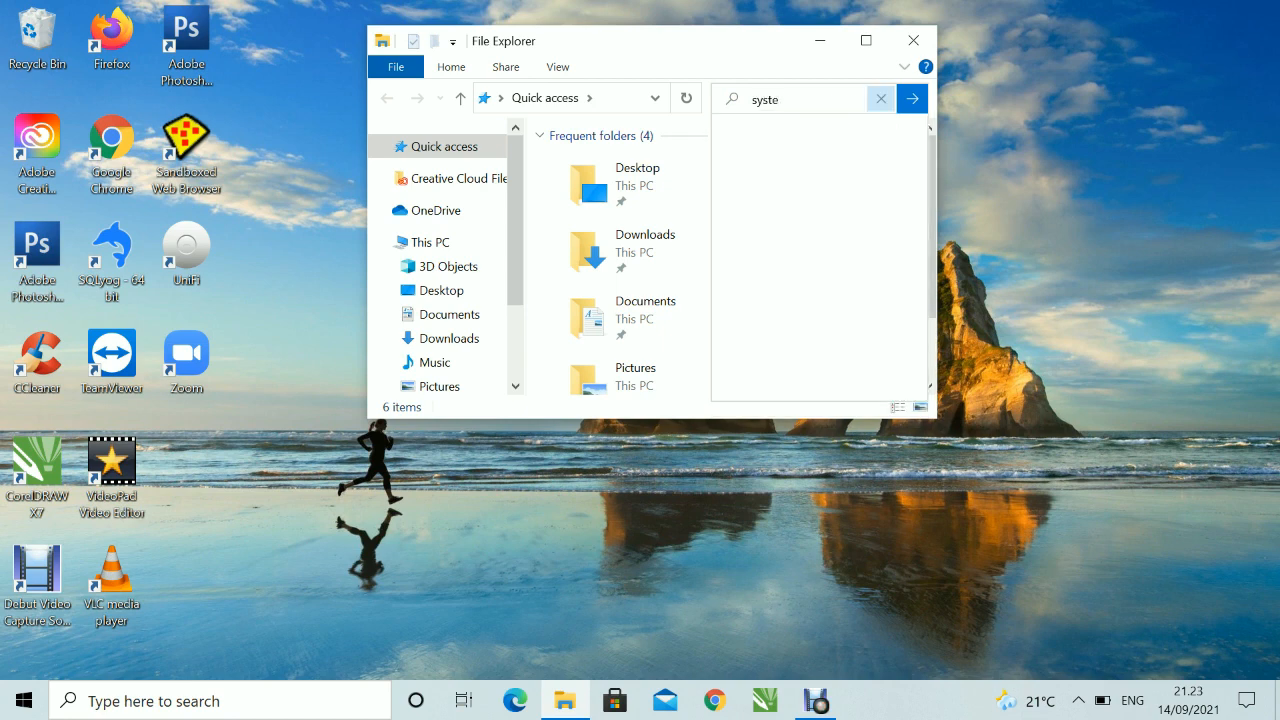
click(881, 98)
click(913, 40)
right_click(642, 198)
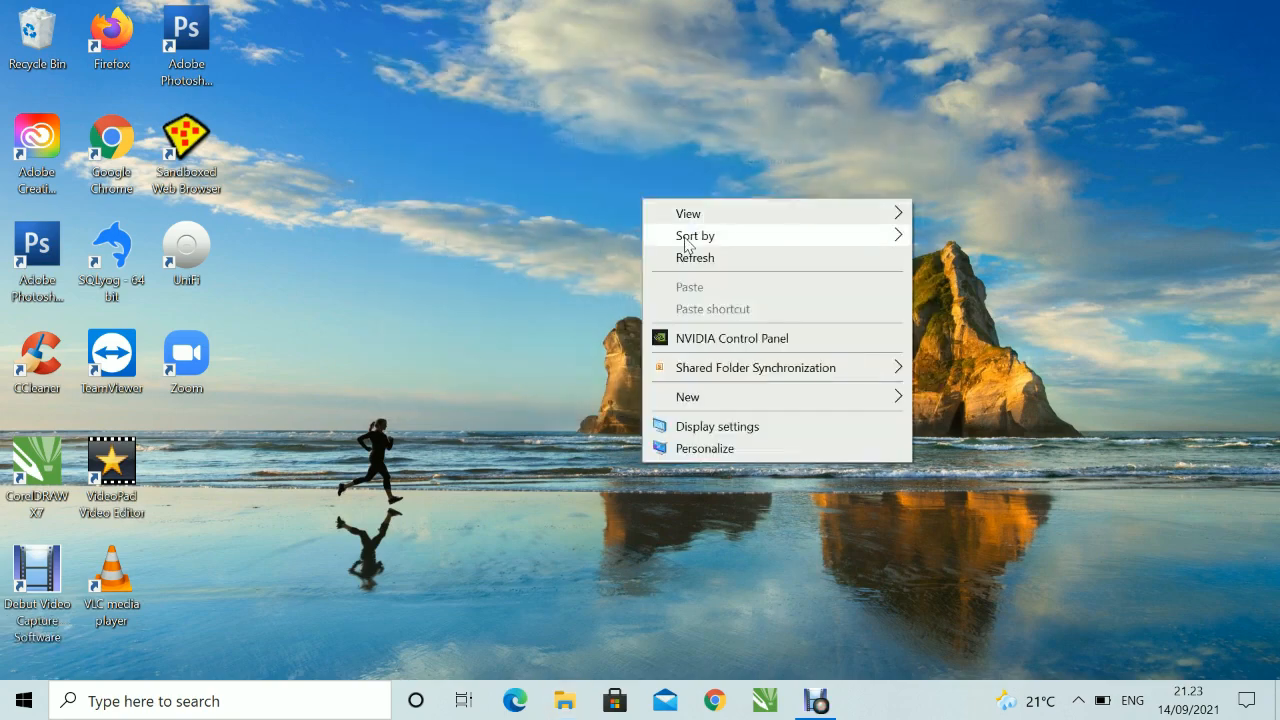